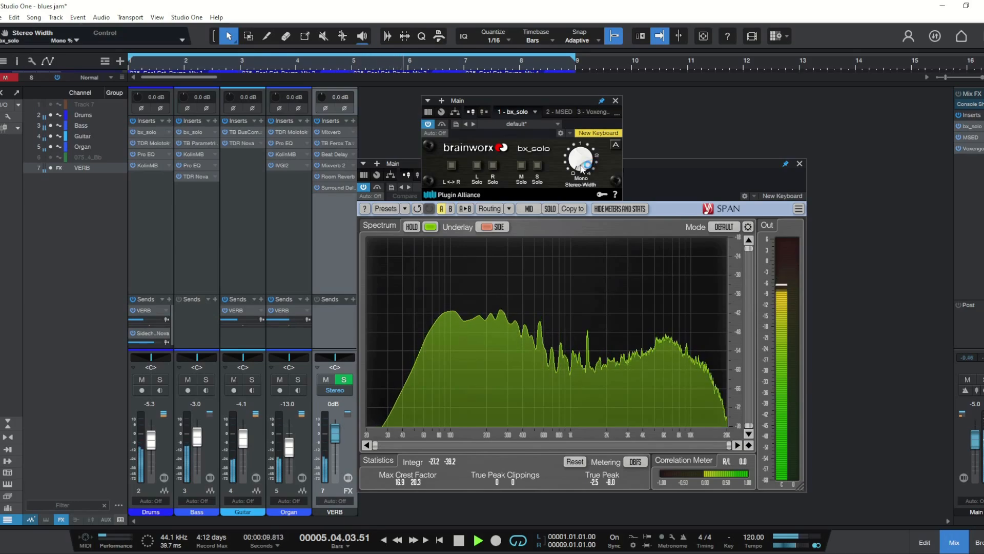
- Set the main bus's bx_solo stereo width to 100% and audition the mid signal of the soloed guitar and organ
{"action": "left_click_drag", "start_coordinate": [582, 168], "coordinate": [581, 125]}
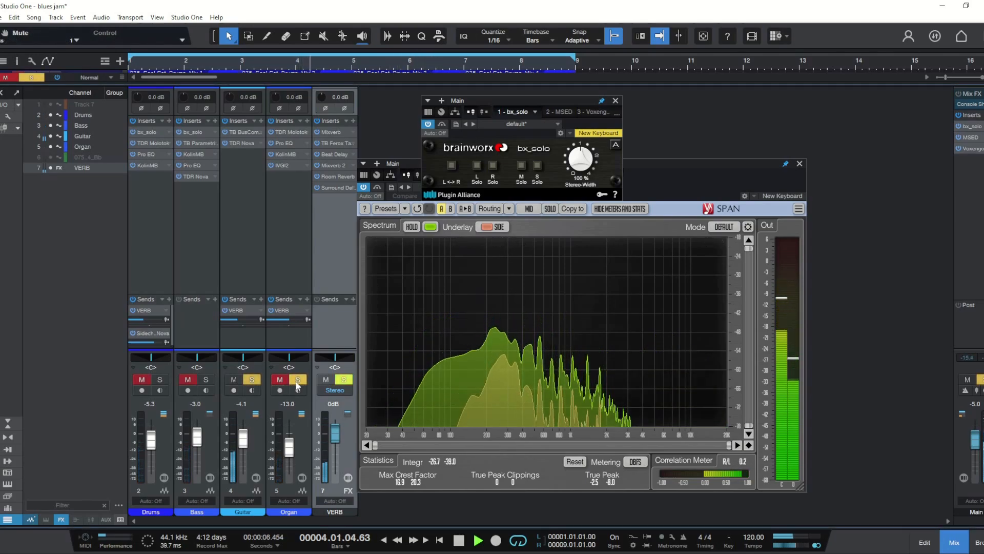
{"action": "left_click", "coordinate": [297, 382]}
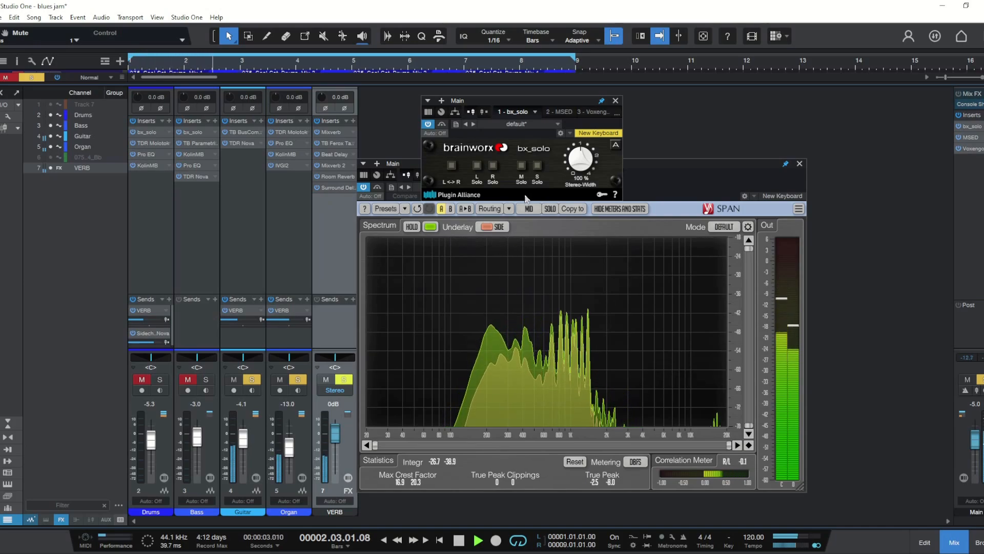
{"action": "left_click", "coordinate": [522, 166]}
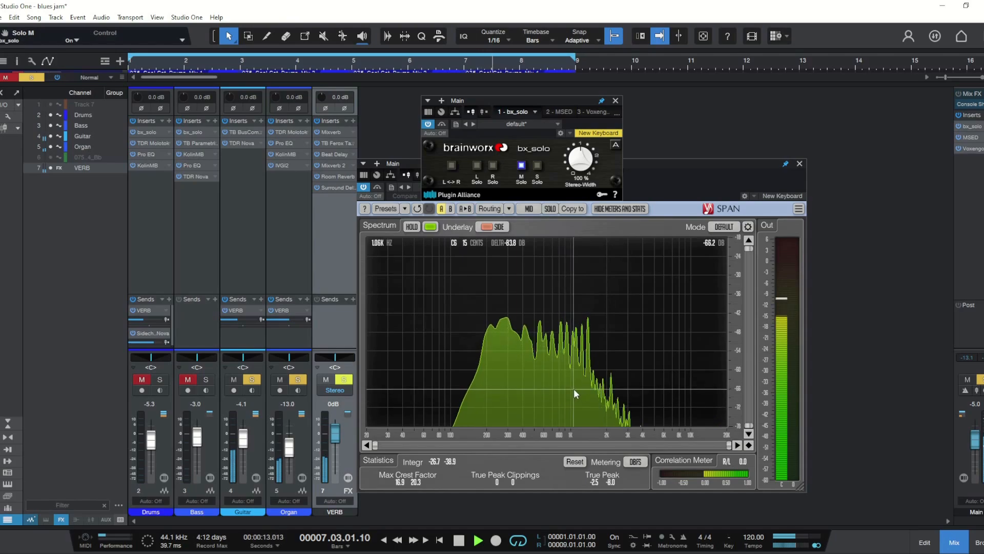
{"action": "left_click", "coordinate": [522, 165]}
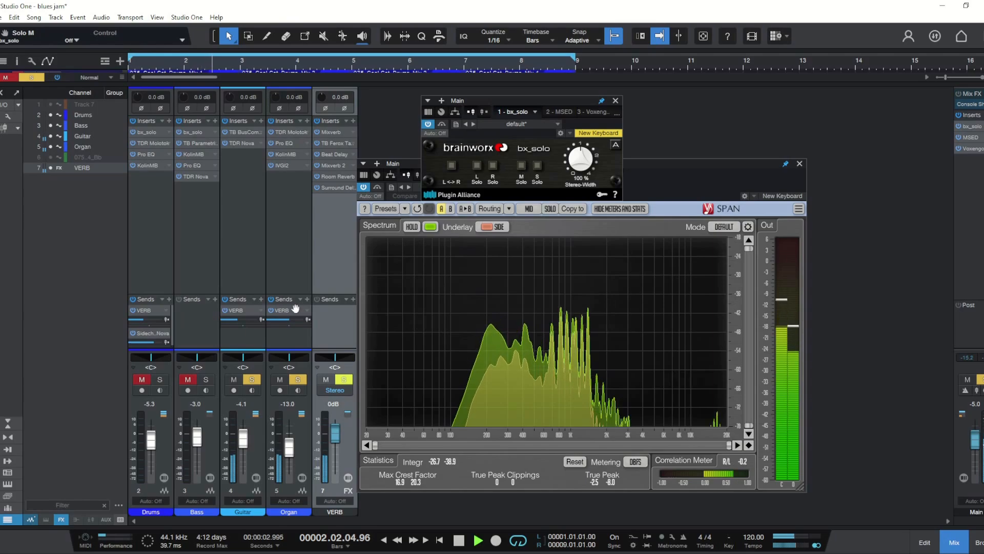
- Pan the guitar channel hard left and the organ channel hard right
{"action": "left_click_drag", "start_coordinate": [245, 359], "coordinate": [211, 358]}
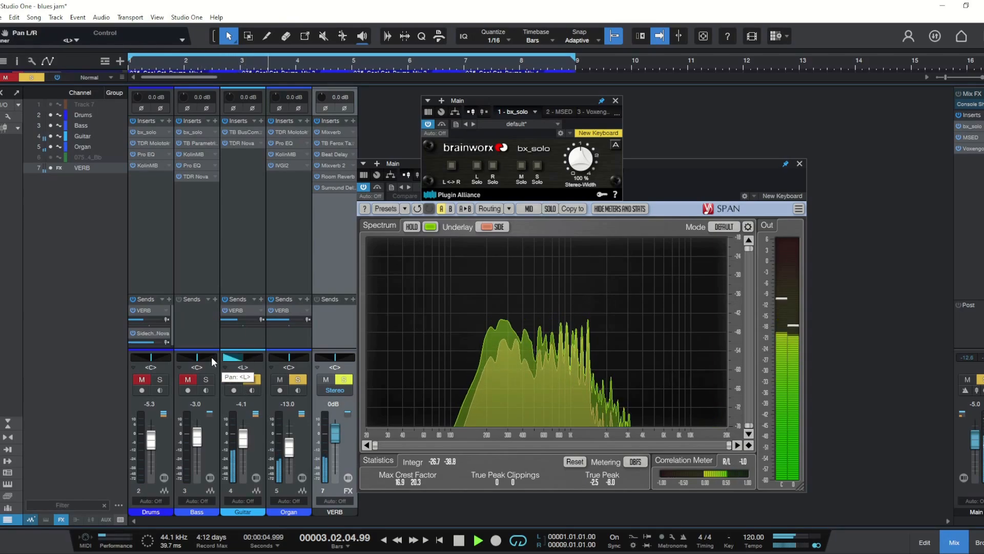
{"action": "left_click_drag", "start_coordinate": [288, 362], "coordinate": [326, 359]}
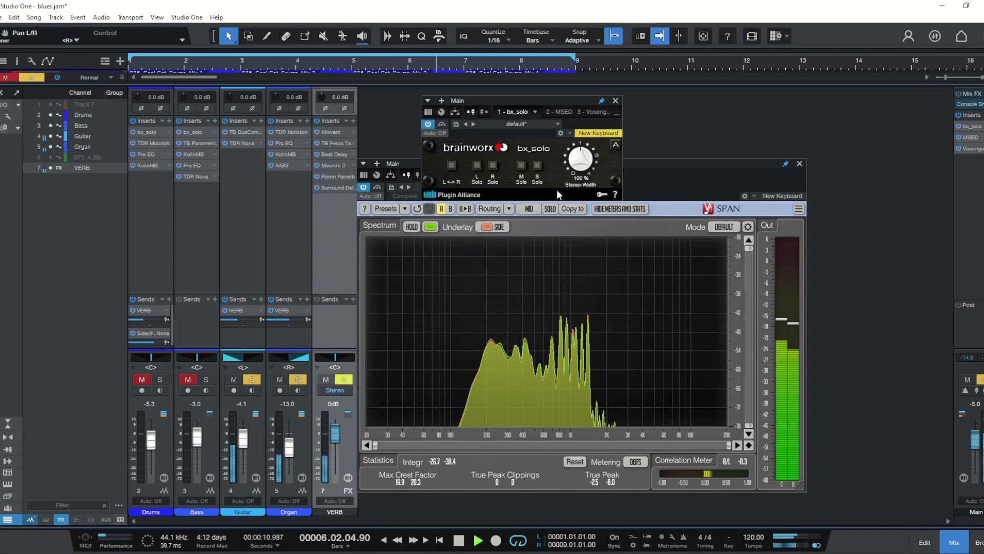
- Audition the hard-panned guitar and organ in mono, at 100% stereo width, and with bx_solo's mid and side solos
{"action": "left_click_drag", "start_coordinate": [559, 160], "coordinate": [564, 186]}
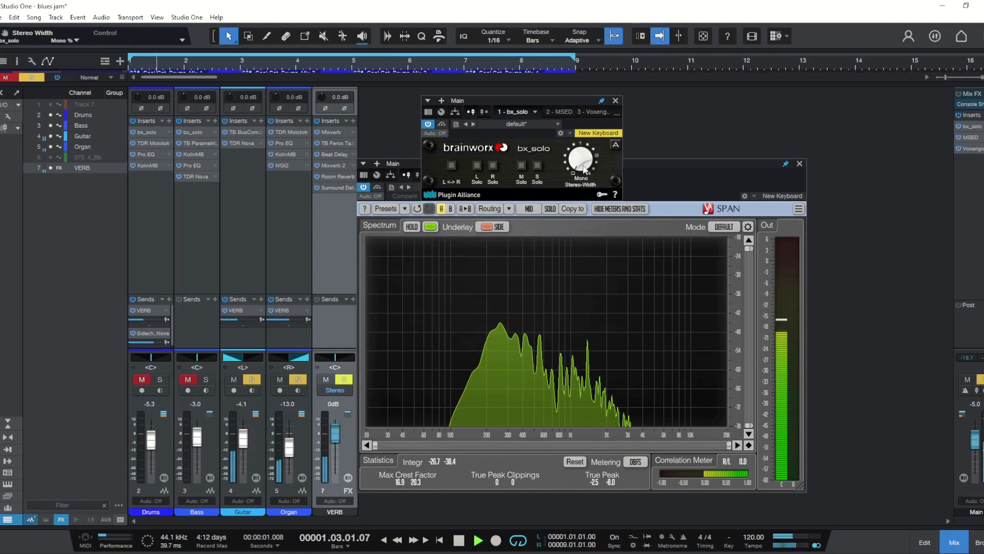
{"action": "left_click_drag", "start_coordinate": [583, 183], "coordinate": [581, 134]}
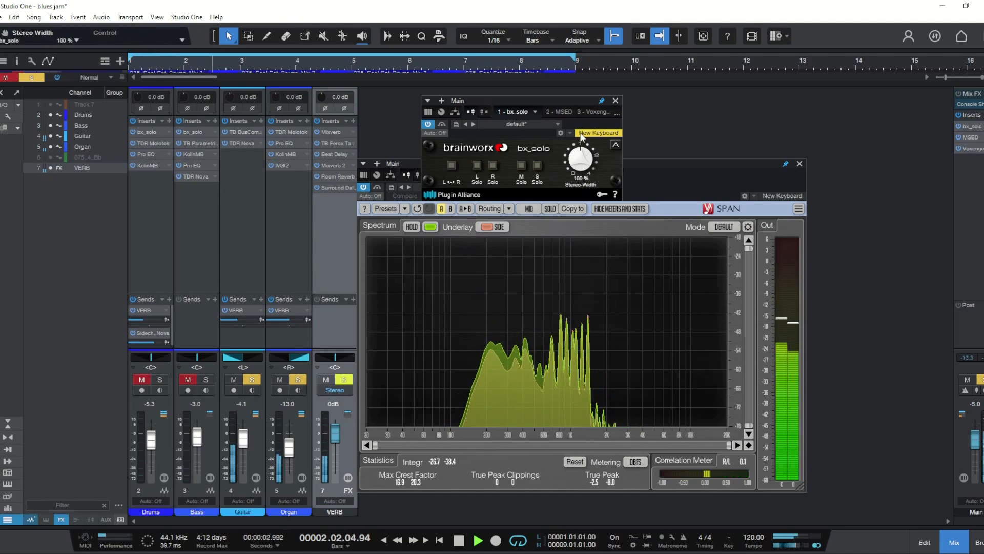
{"action": "left_click", "coordinate": [521, 166]}
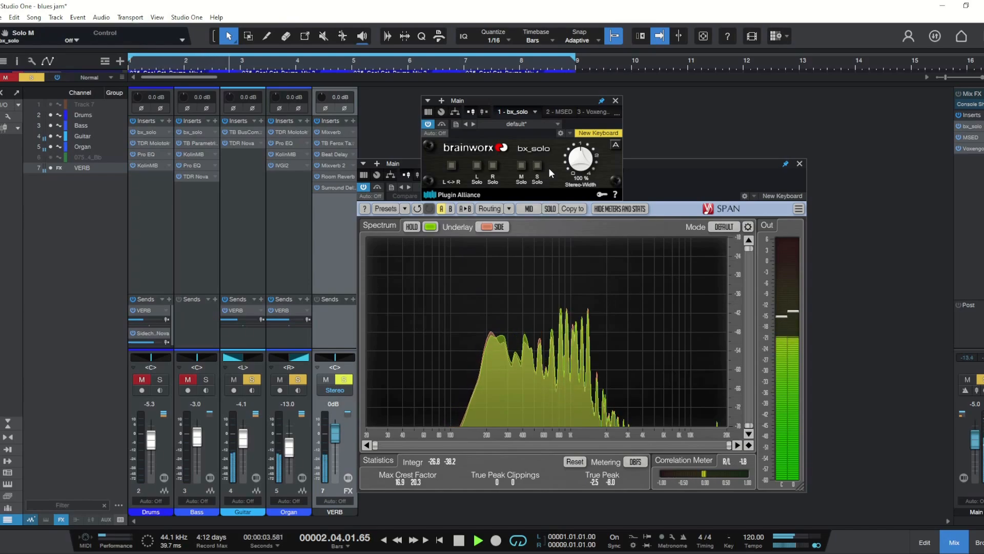
{"action": "left_click", "coordinate": [537, 166]}
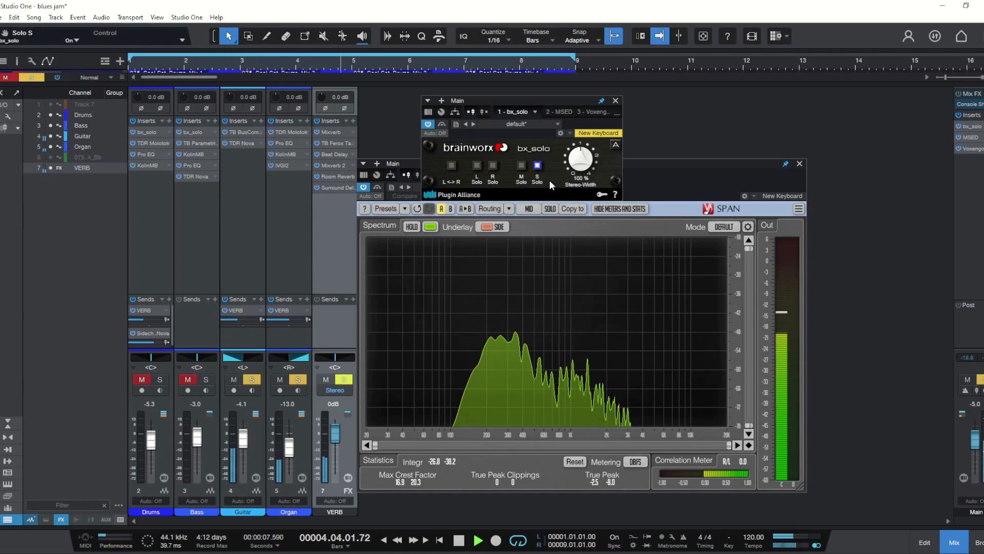
{"action": "left_click", "coordinate": [537, 165]}
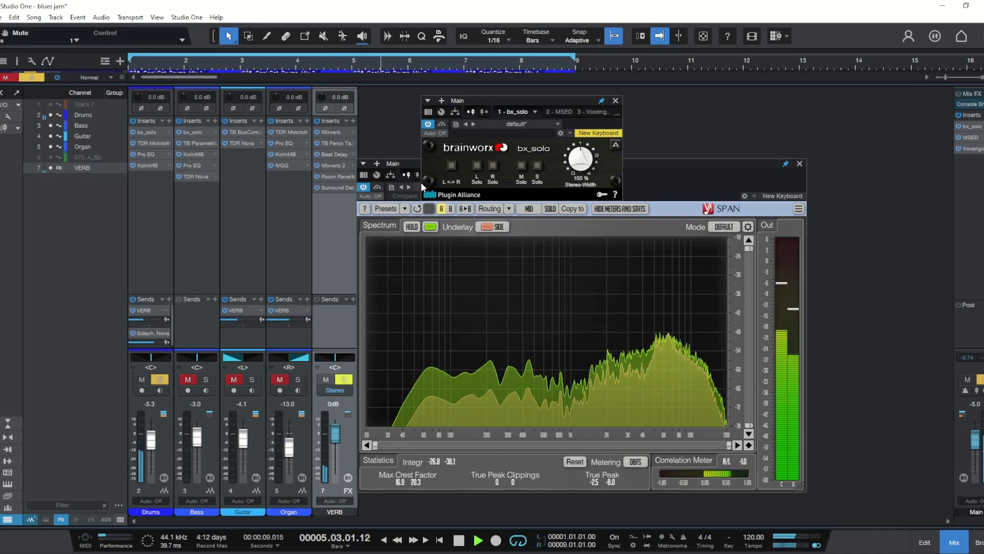
- Compare the soloed drums in full stereo and mid only by toggling bx_solo's mid solo on the main bus
{"action": "left_click", "coordinate": [522, 165]}
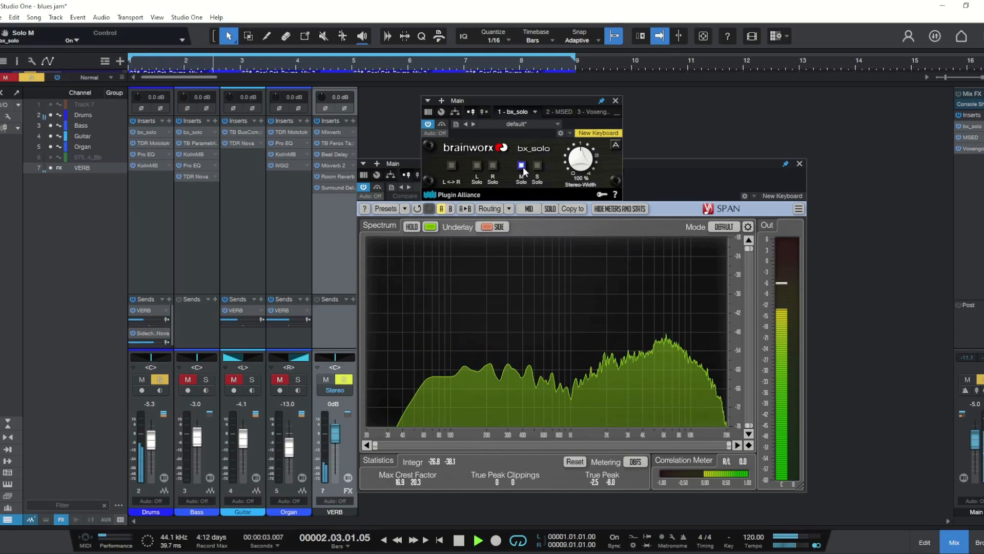
{"action": "left_click", "coordinate": [521, 165]}
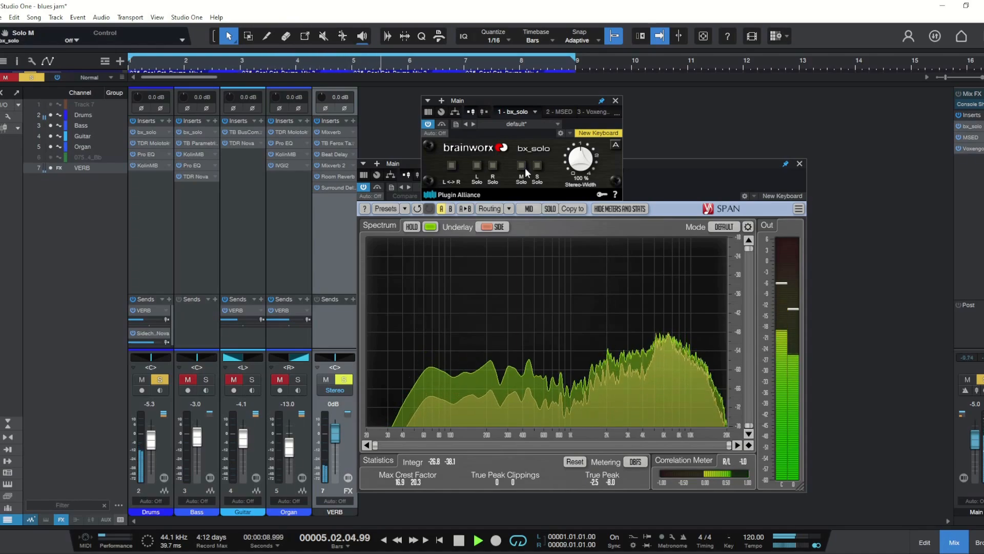
{"action": "left_click", "coordinate": [523, 167]}
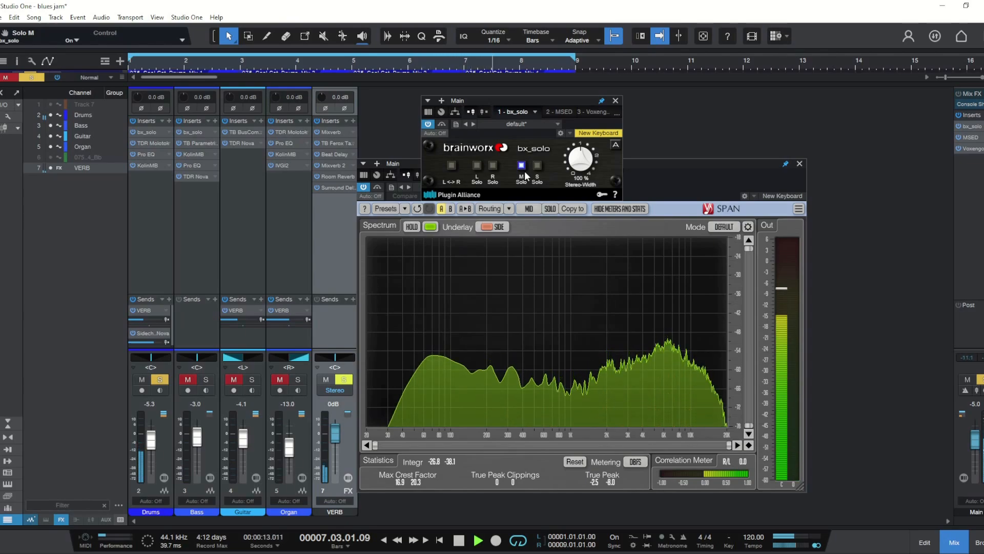
{"action": "left_click", "coordinate": [524, 169]}
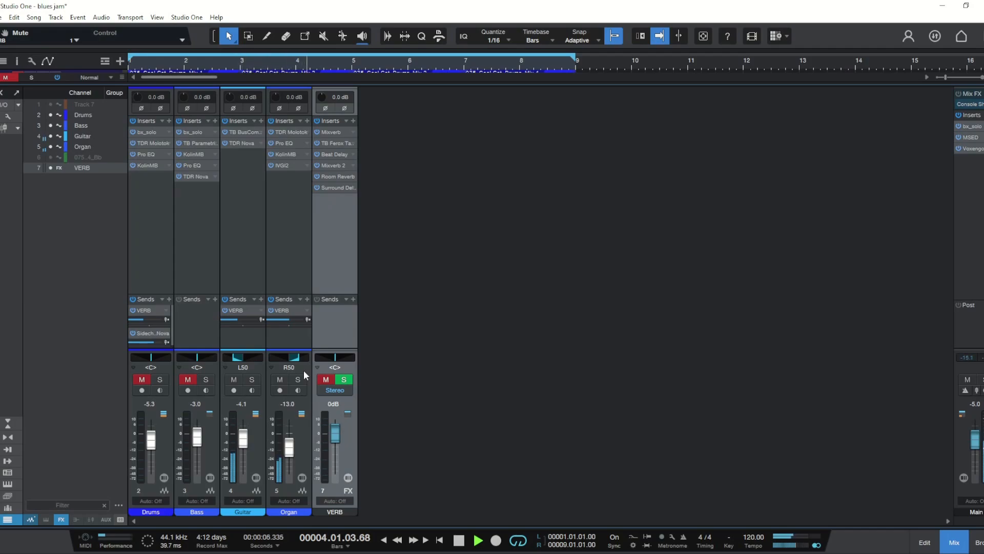
- Unmute the bass and drums, and pan the guitar hard left and the organ hard right
{"action": "left_click", "coordinate": [187, 379]}
{"action": "left_click", "coordinate": [138, 381]}
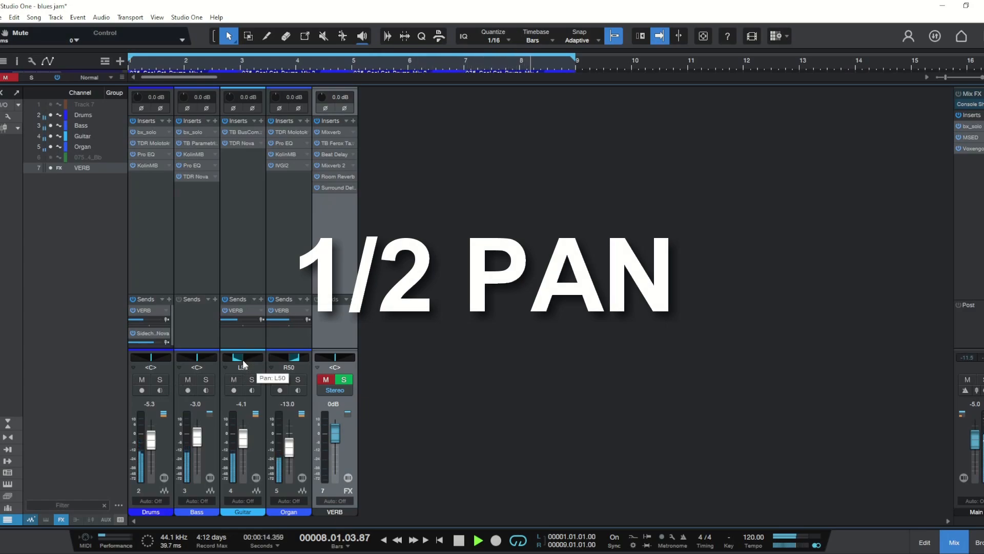
{"action": "left_click_drag", "start_coordinate": [233, 359], "coordinate": [221, 361]}
{"action": "left_click_drag", "start_coordinate": [299, 360], "coordinate": [332, 362]}
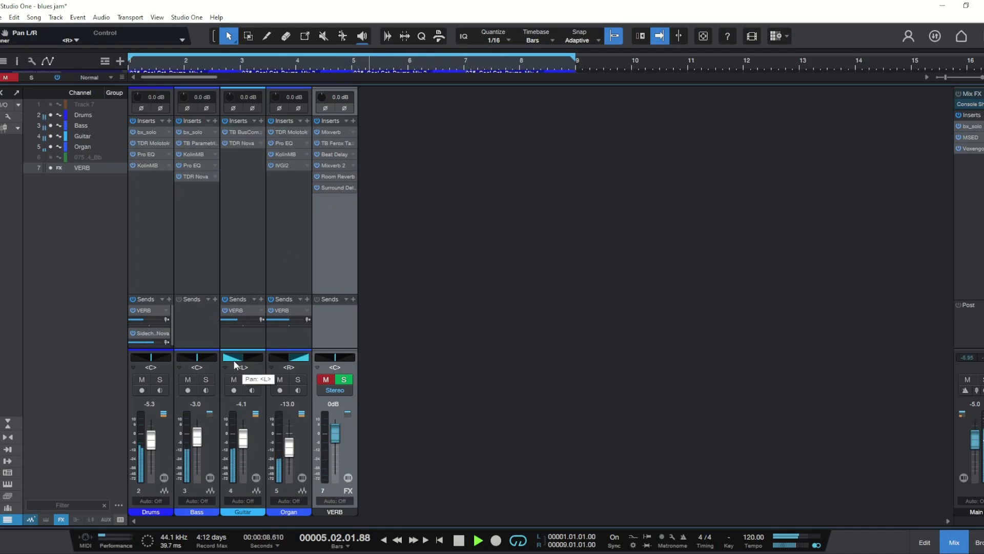
- Narrow the panning to L84 for the guitar and R78 for the organ
{"action": "scroll", "coordinate": [233, 361], "scroll_direction": "up", "scroll_amount": 8}
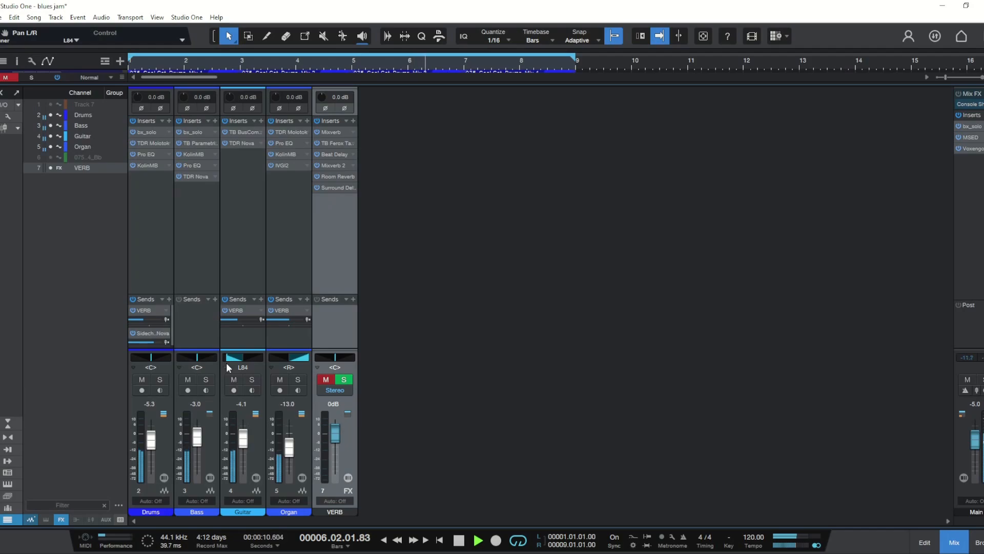
{"action": "scroll", "coordinate": [302, 358], "scroll_direction": "down", "scroll_amount": 10}
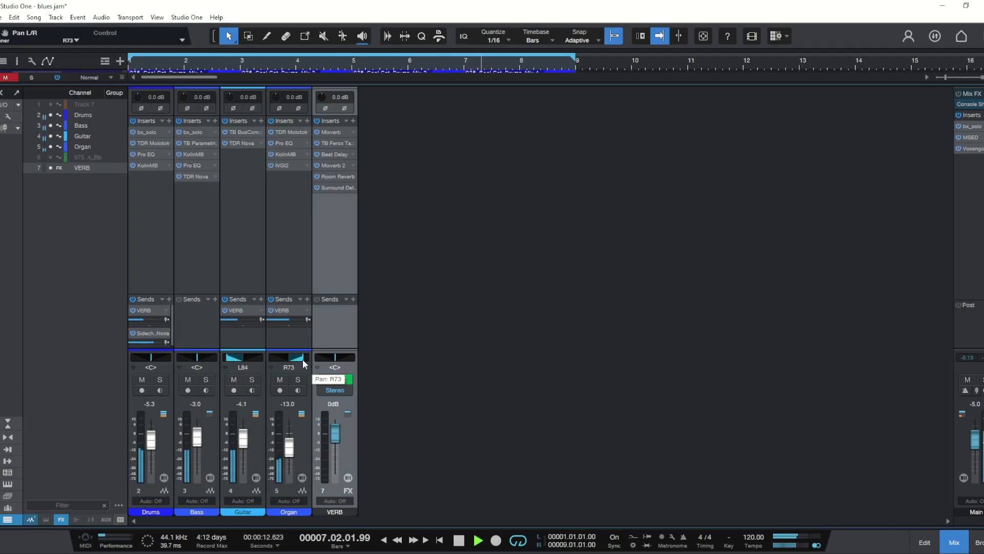
{"action": "scroll", "coordinate": [302, 359], "scroll_direction": "up", "scroll_amount": 2}
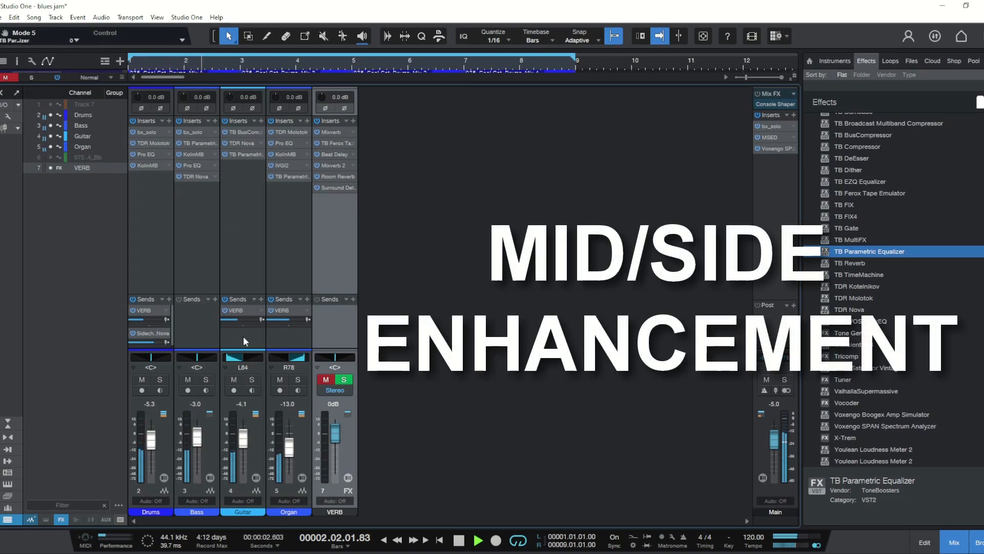
- Examine the side boost and mid cut bands around 400 Hz in the guitar's TB Parametric Equalizer
{"action": "left_click", "coordinate": [242, 156]}
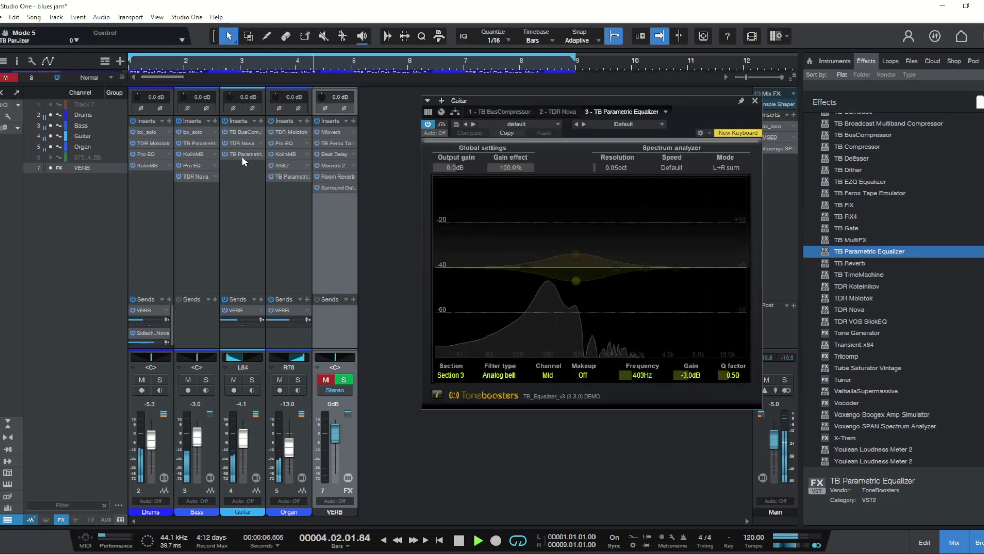
{"action": "left_click", "coordinate": [575, 254]}
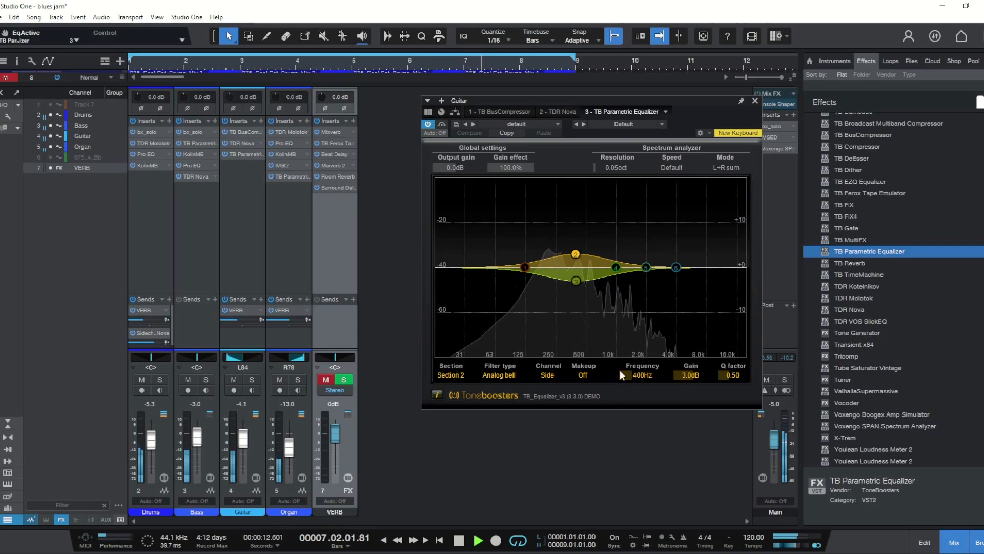
{"action": "left_click", "coordinate": [576, 281]}
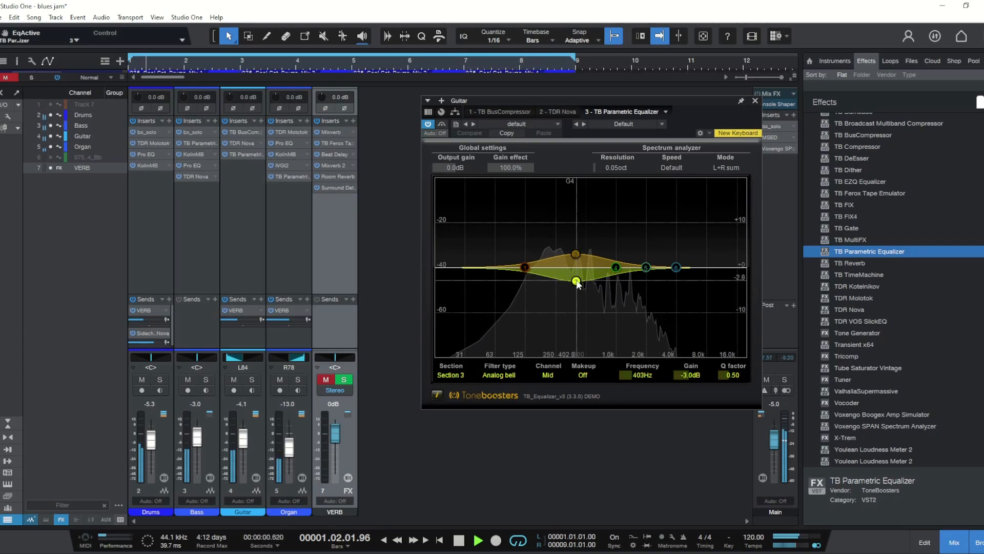
{"action": "left_click", "coordinate": [755, 100]}
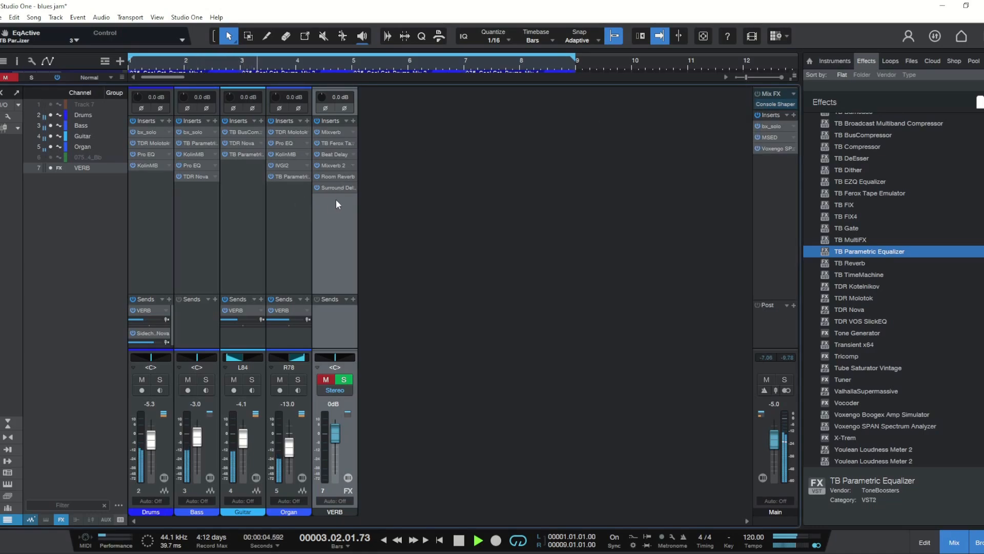
- Solo the organ and set the frequency of its TB Parametric Equalizer's side band, section 4, to 1000 Hz
{"action": "left_click", "coordinate": [296, 177]}
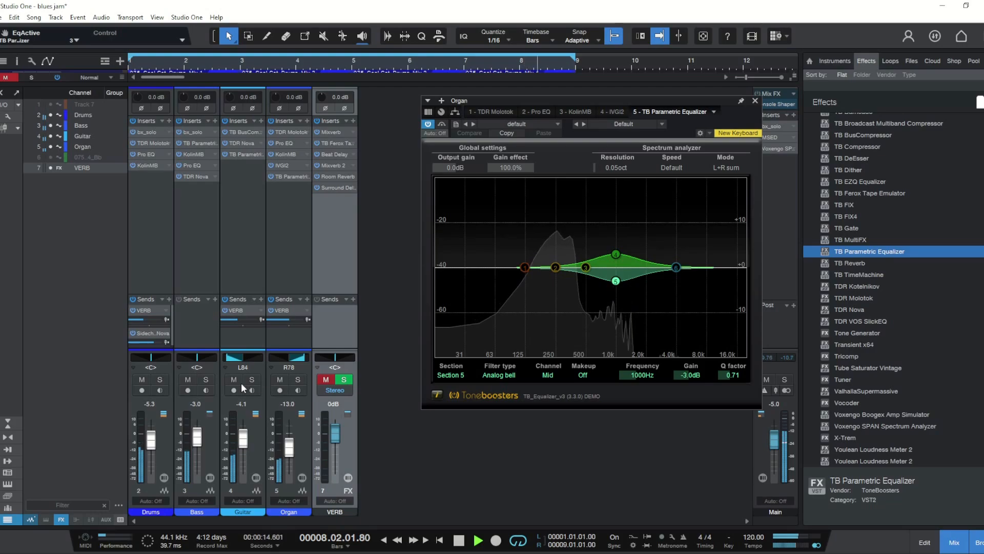
{"action": "left_click", "coordinate": [297, 380]}
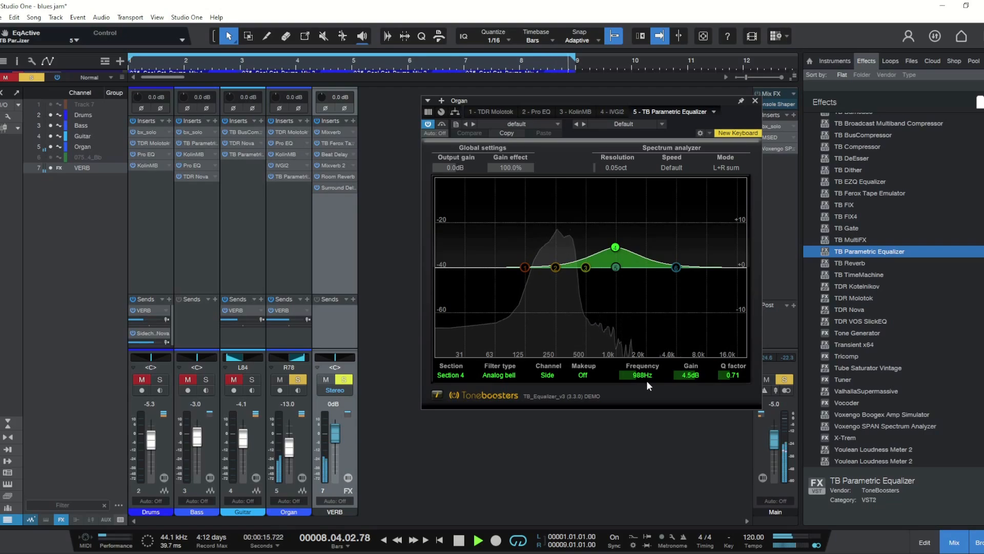
{"action": "double_click", "coordinate": [643, 375]}
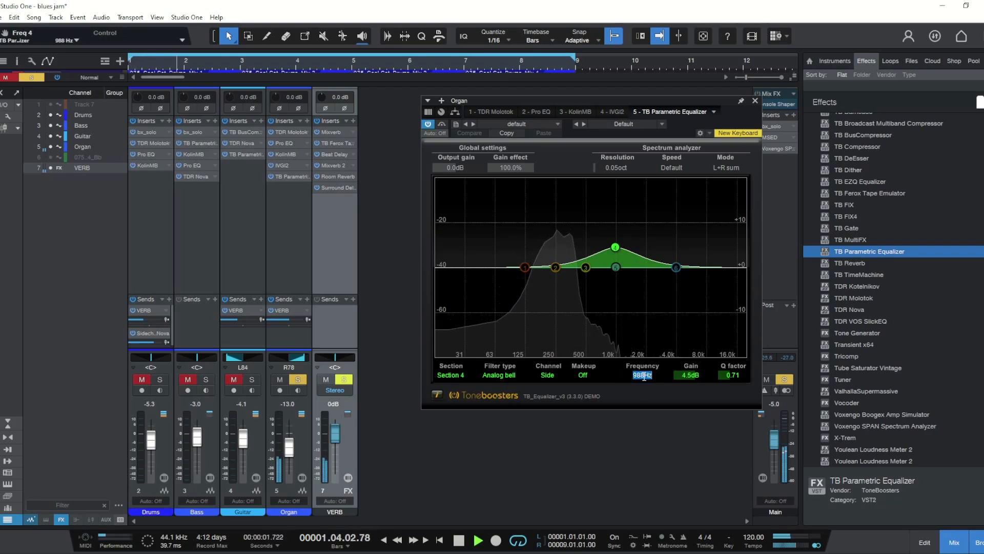
{"action": "type", "text": "1000"}
{"action": "key", "text": "Return"}
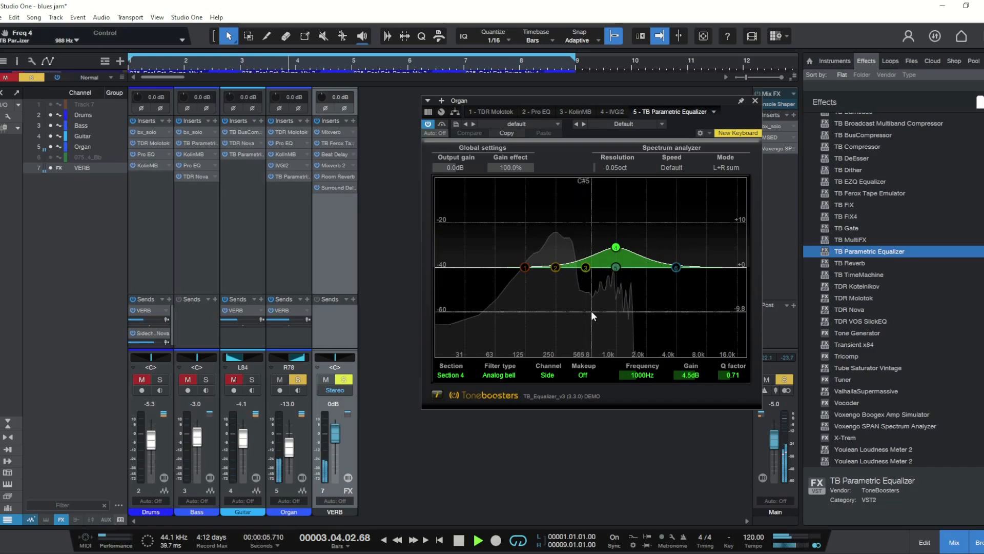
- Set the gain of the organ equalizer's mid band, section 5, to -3 dB
{"action": "left_click", "coordinate": [617, 269]}
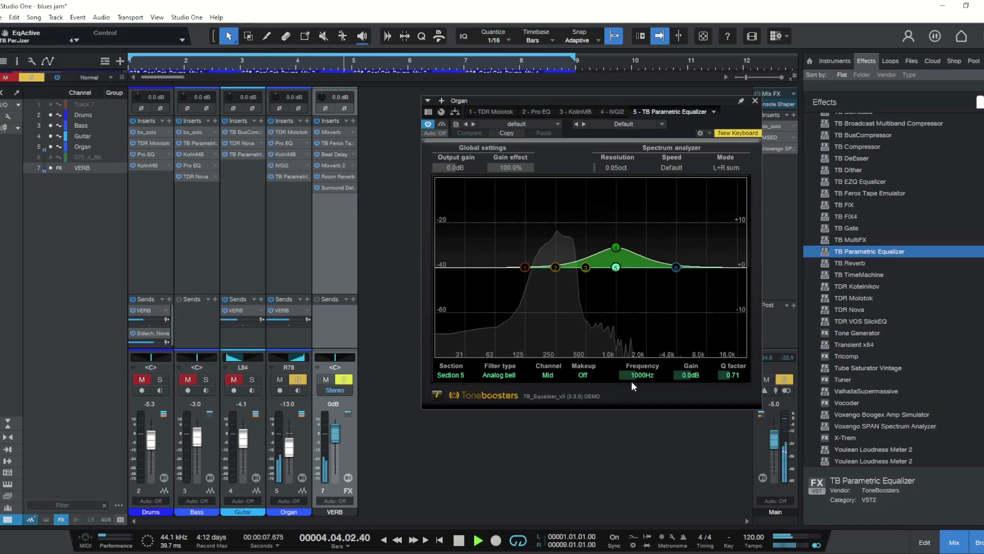
{"action": "double_click", "coordinate": [690, 375]}
{"action": "type", "text": "-3"}
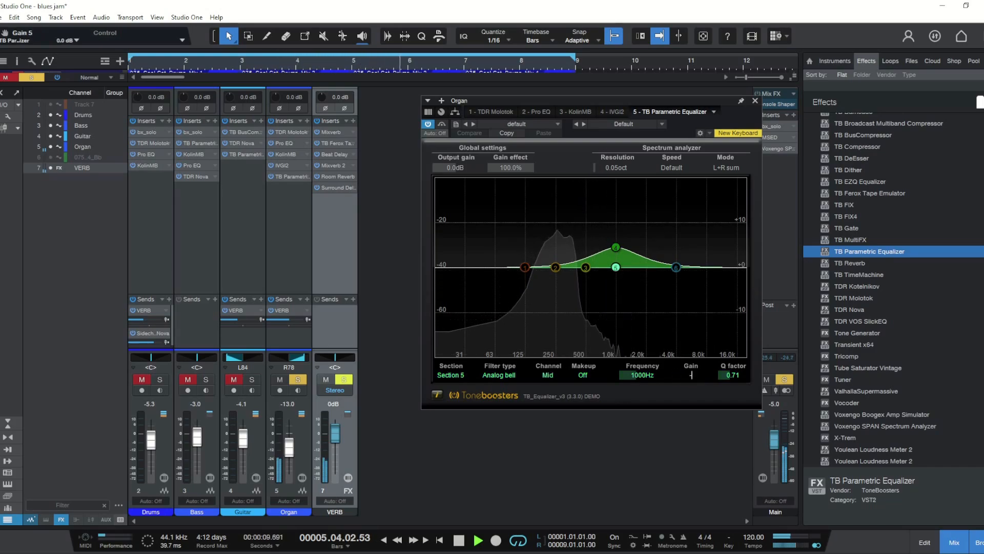
{"action": "key", "text": "Return"}
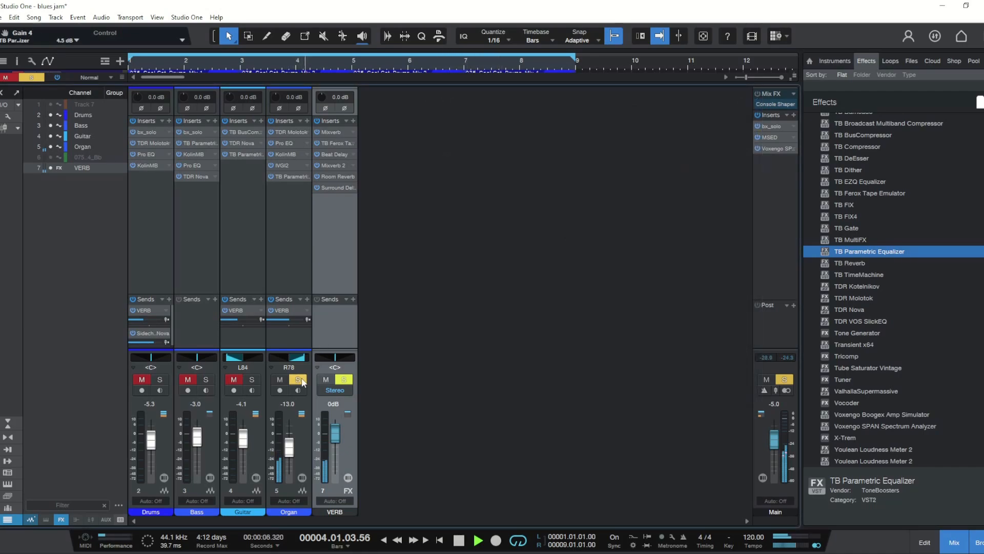
- Unmute and solo the guitar, bass and drums channels alongside the organ
{"action": "left_click", "coordinate": [234, 380]}
{"action": "left_click", "coordinate": [251, 379]}
{"action": "left_click", "coordinate": [188, 380]}
{"action": "left_click", "coordinate": [206, 380]}
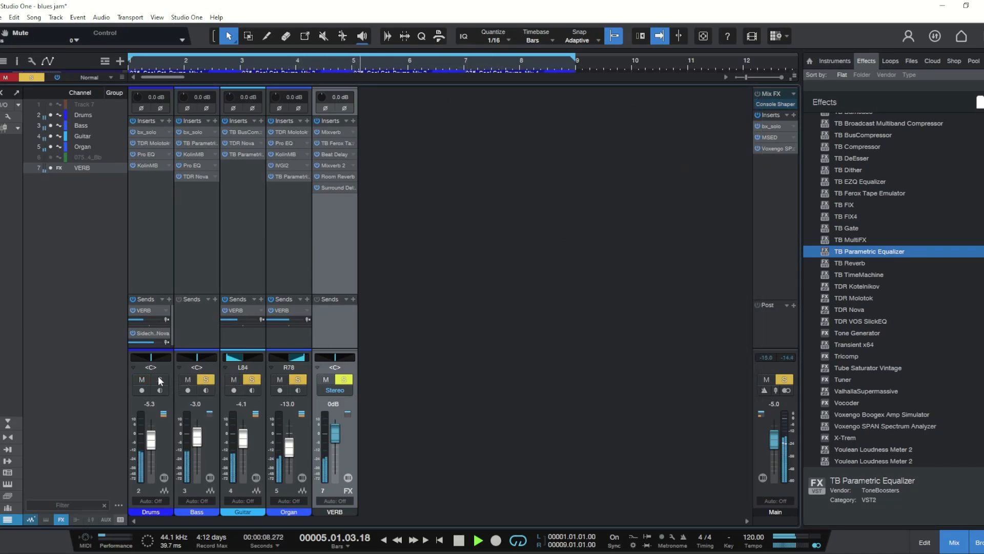
{"action": "left_click", "coordinate": [142, 379]}
{"action": "left_click", "coordinate": [159, 379]}
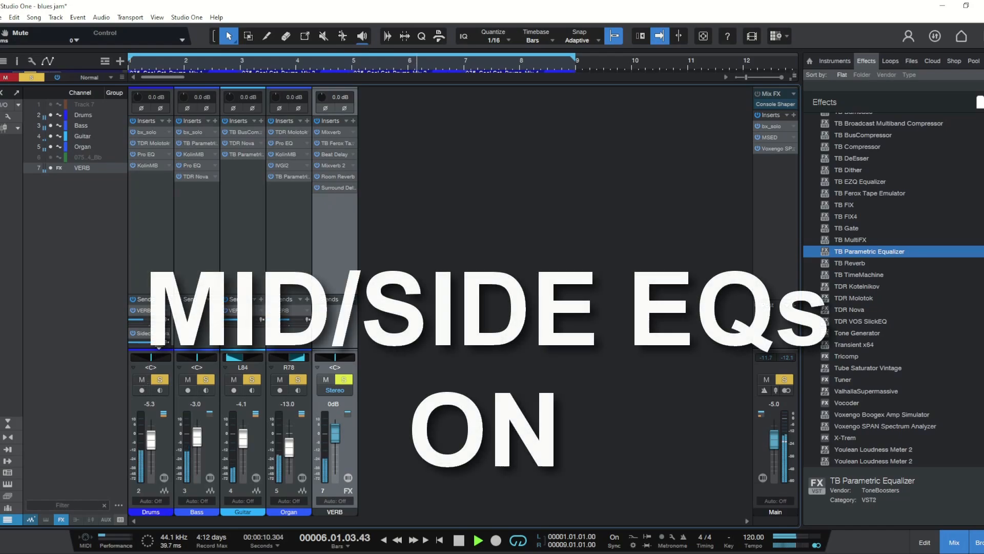
- Deactivate the TB Parametric Equalizer on the organ and guitar channels
{"action": "left_click", "coordinate": [271, 176]}
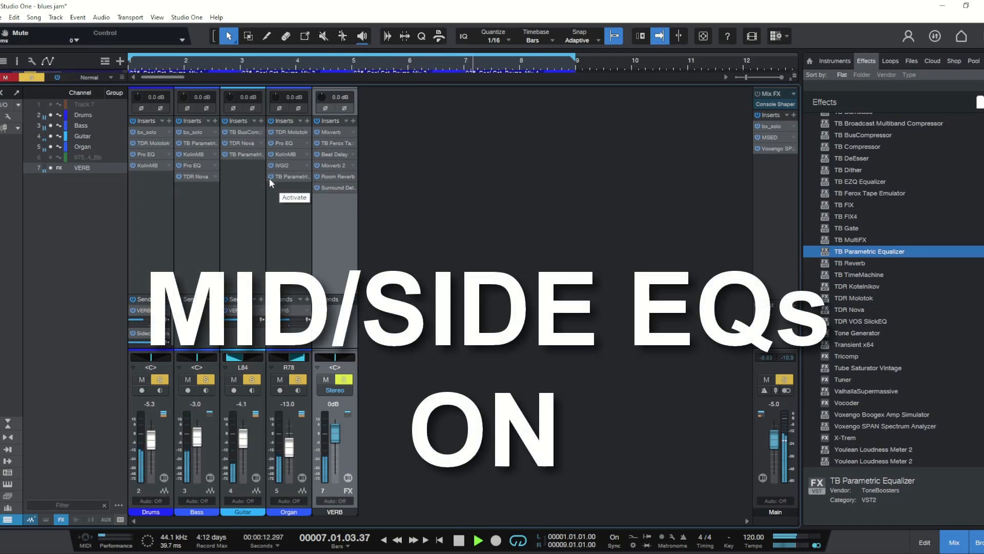
{"action": "left_click", "coordinate": [224, 153]}
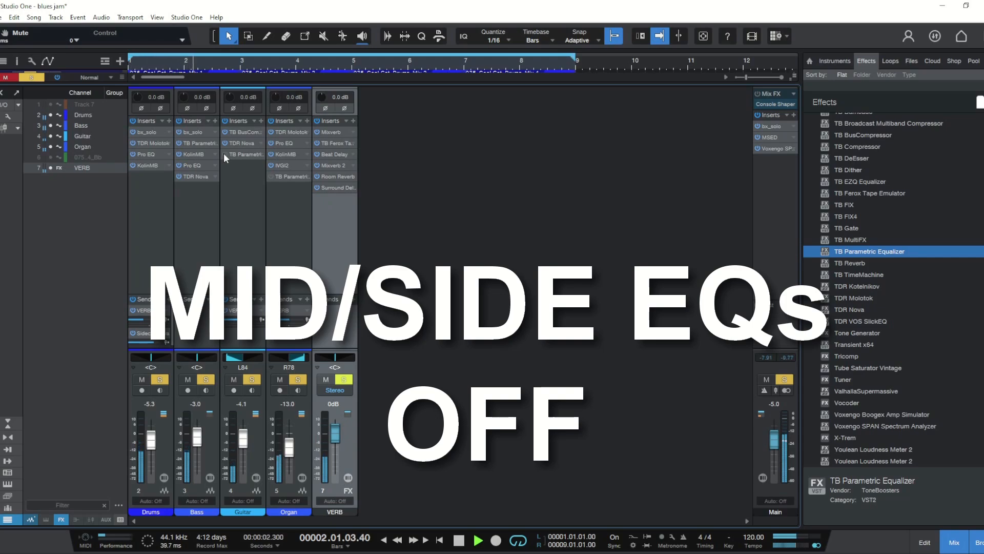
- Reactivate the TB Parametric Equalizer on the organ channel
{"action": "left_click", "coordinate": [271, 177]}
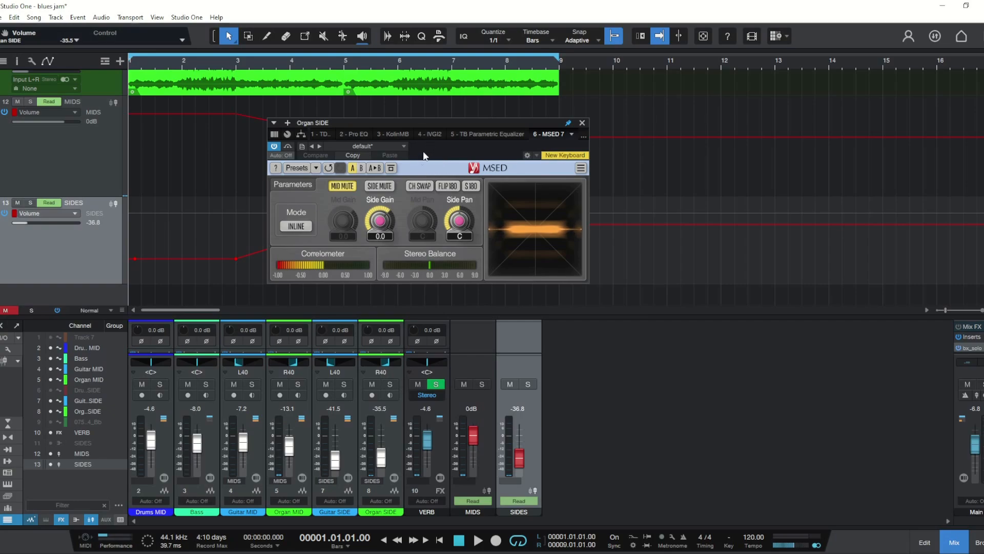
- Close the Organ SIDE channel's MSED plug-in and play the mix through the MIDS and SIDES volume automation
{"action": "left_click_drag", "start_coordinate": [420, 124], "coordinate": [518, 120]}
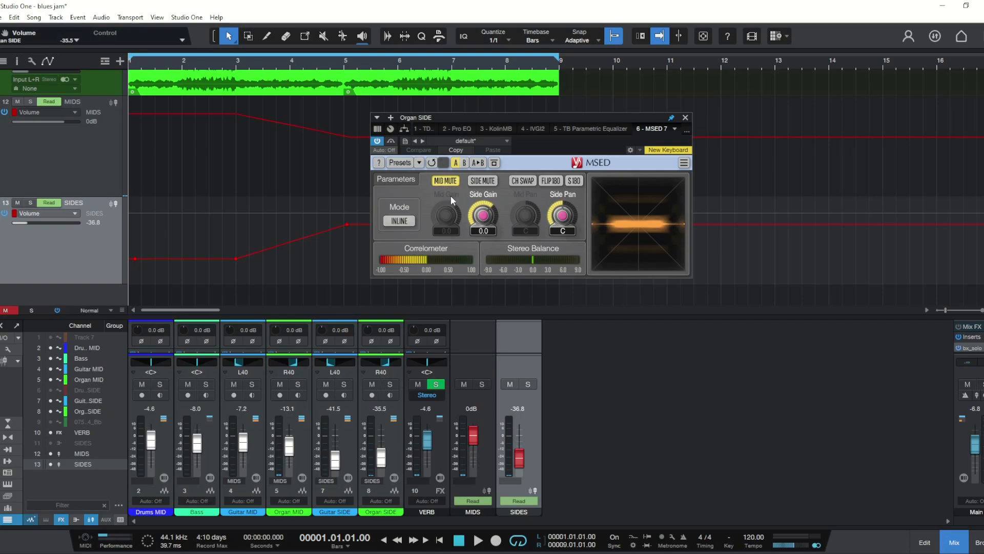
{"action": "left_click", "coordinate": [685, 118]}
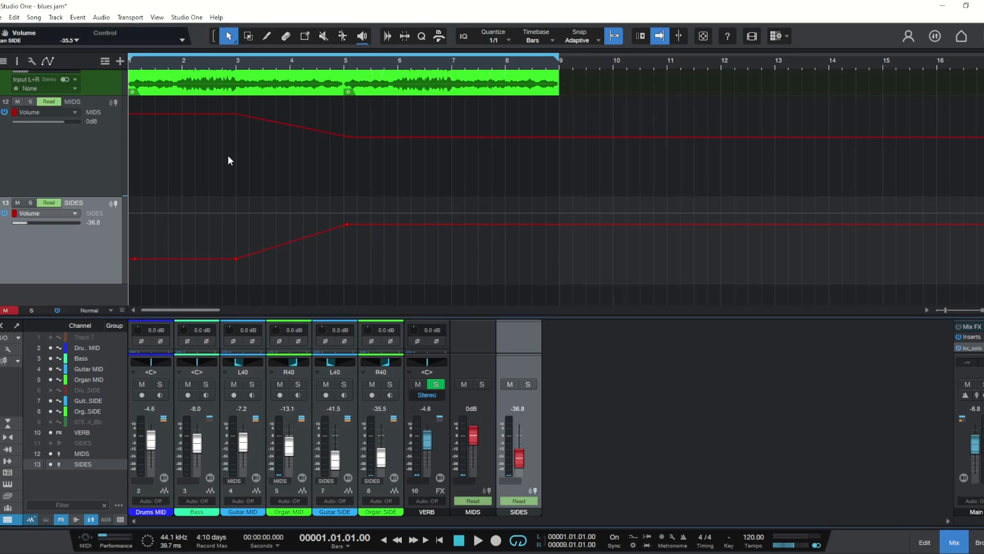
{"action": "left_click", "coordinate": [291, 241]}
{"action": "left_click", "coordinate": [291, 240]}
{"action": "left_click", "coordinate": [477, 543]}
{"action": "left_click_drag", "start_coordinate": [397, 308], "coordinate": [383, 137]}
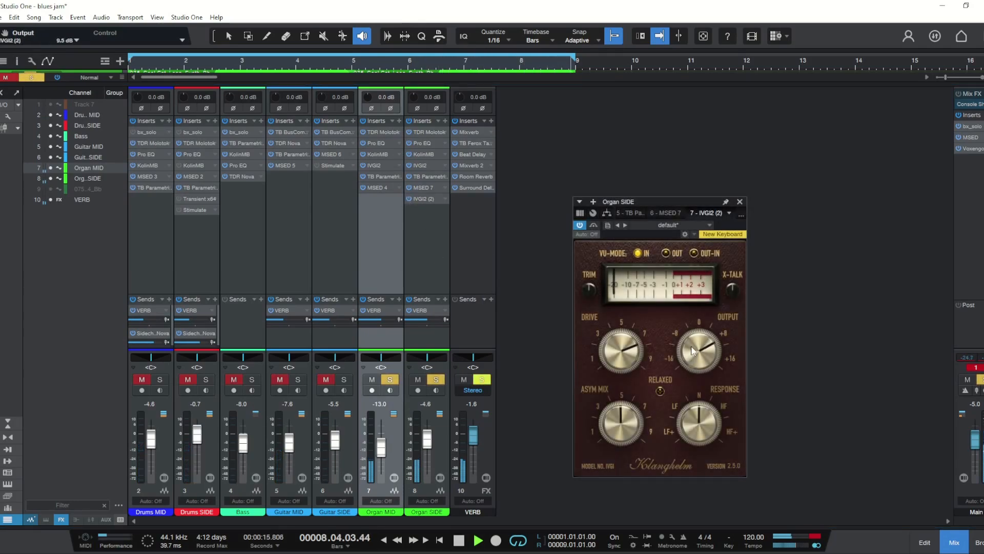
- Fine-tune the output and set the asymmetry to about 5.69 in the second IVGI2 on the Organ SIDE channel
{"action": "left_click_drag", "start_coordinate": [691, 350], "coordinate": [692, 346]}
{"action": "left_click_drag", "start_coordinate": [626, 415], "coordinate": [626, 422]}
{"action": "left_click", "coordinate": [738, 202]}
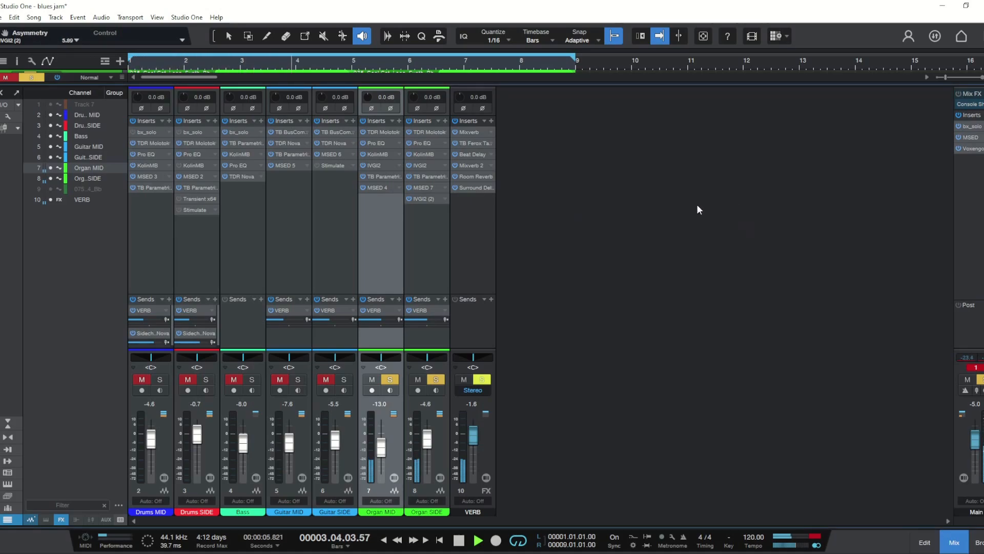
- Set the high band input of the KolinMB compressor on the Organ SIDE channel to 32 dB
{"action": "left_click", "coordinate": [420, 154]}
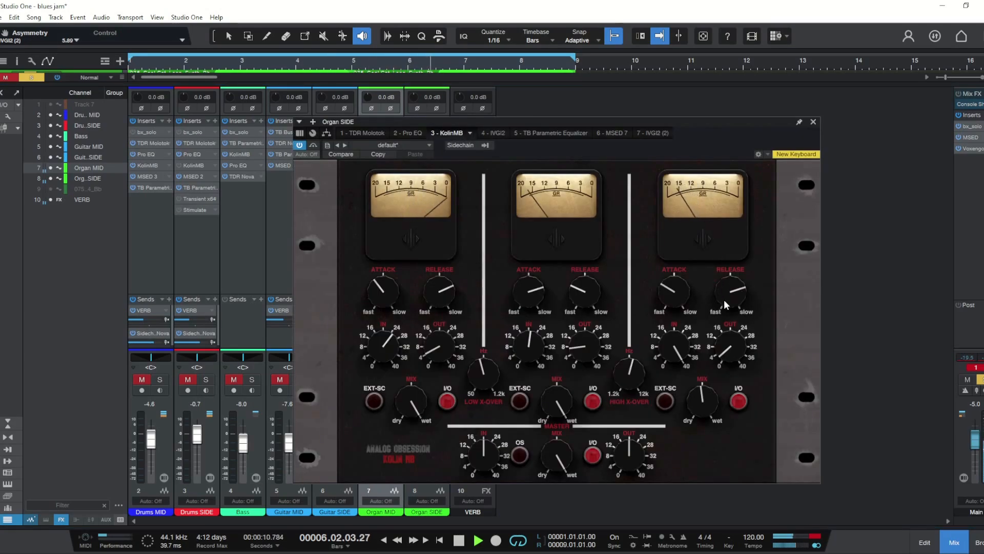
{"action": "left_click", "coordinate": [674, 347]}
{"action": "left_click_drag", "start_coordinate": [675, 347], "coordinate": [675, 361]}
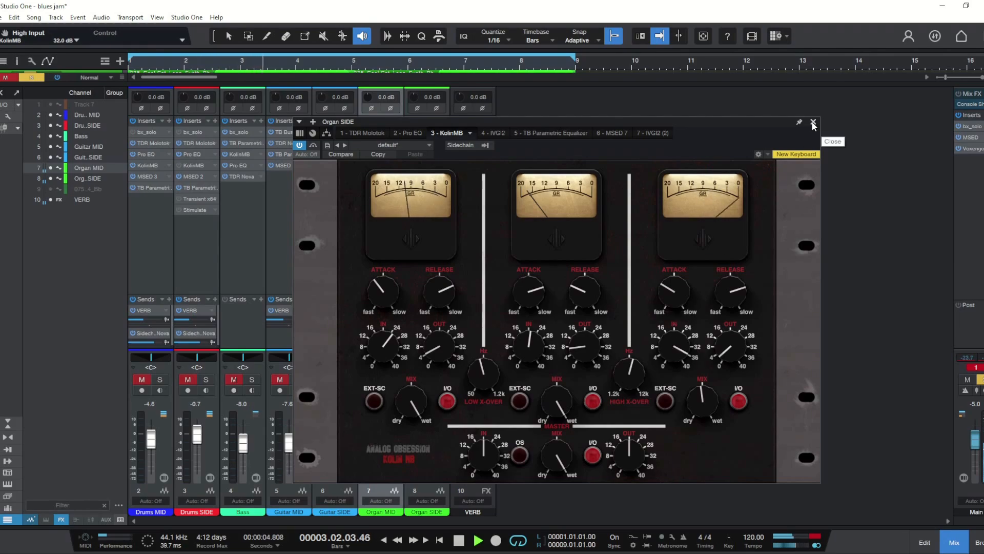
{"action": "left_click", "coordinate": [813, 123]}
- Unsolo both organ channels and lower the Organ SIDE volume to -8.5 dB
{"action": "left_click", "coordinate": [434, 380]}
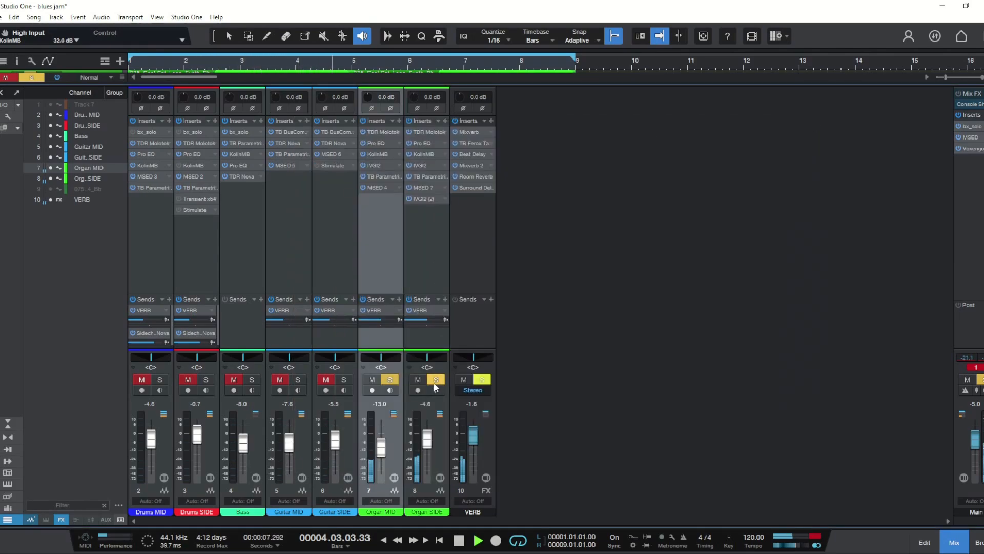
{"action": "left_click", "coordinate": [390, 379]}
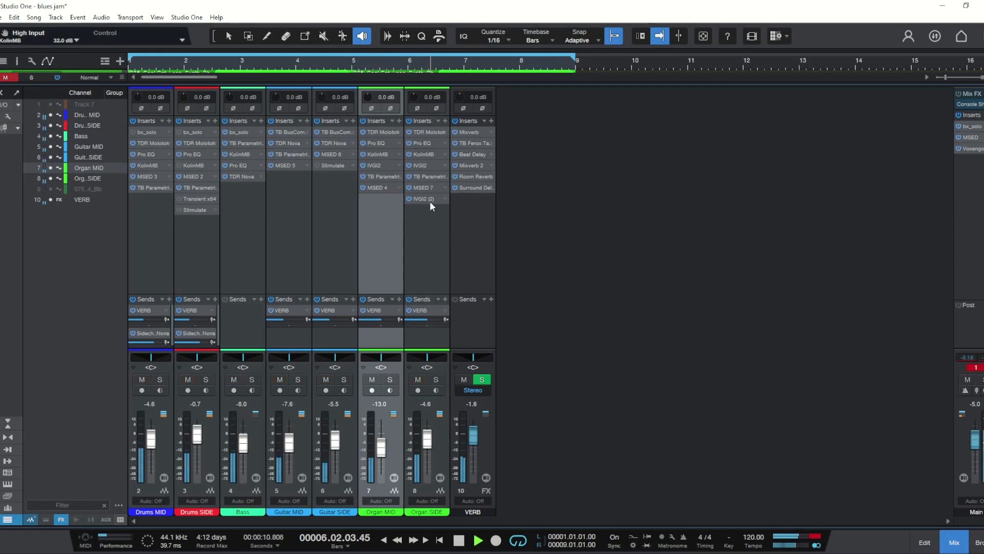
{"action": "left_click_drag", "start_coordinate": [427, 437], "coordinate": [428, 443]}
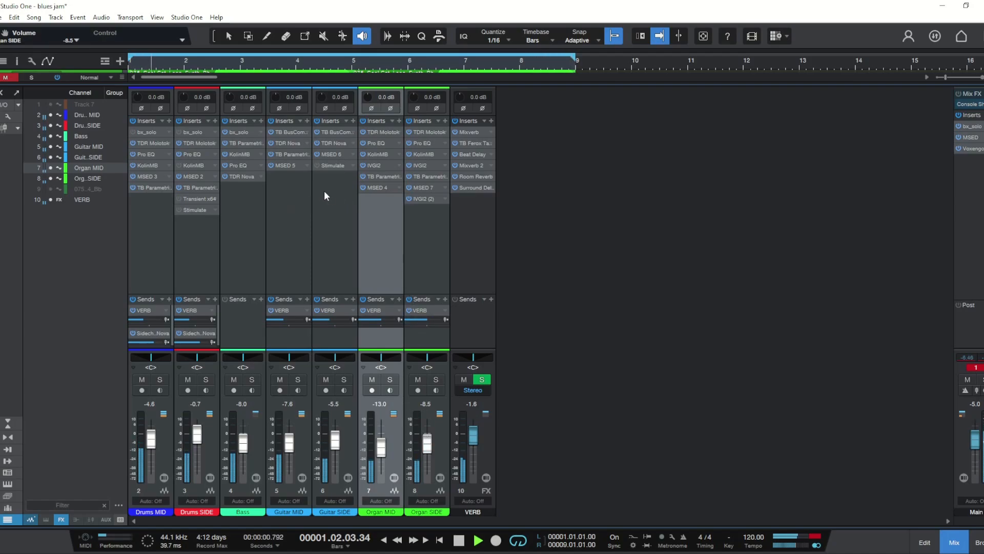
- Compare the Guitar SIDE channel with its Stimulate plug-in off and on, leaving the plug-in active
{"action": "left_click", "coordinate": [336, 167]}
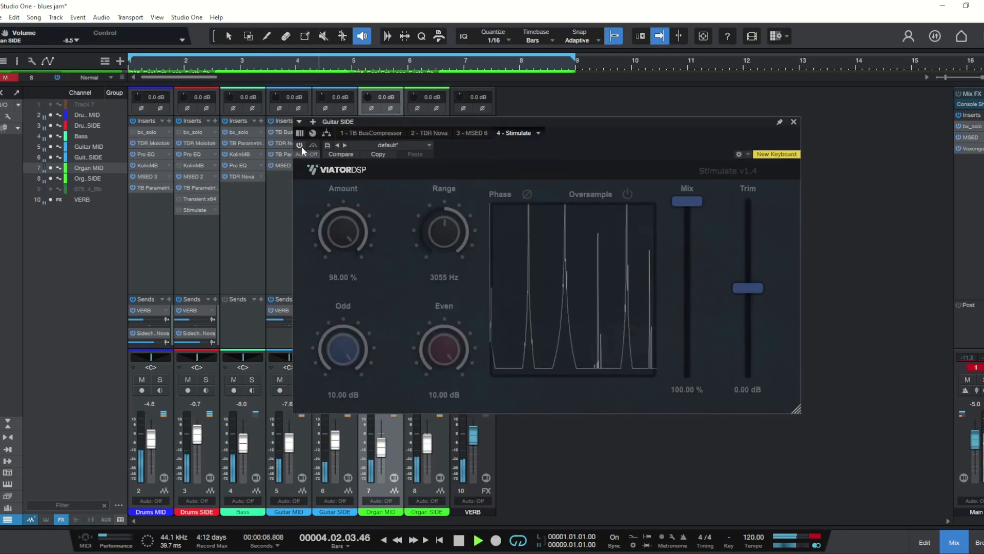
{"action": "left_click", "coordinate": [299, 145]}
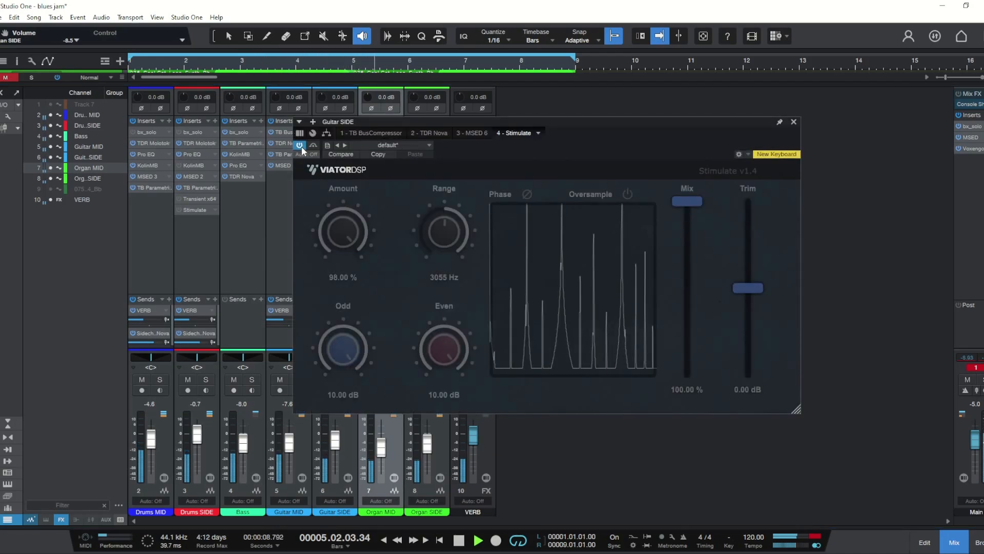
{"action": "left_click", "coordinate": [795, 121]}
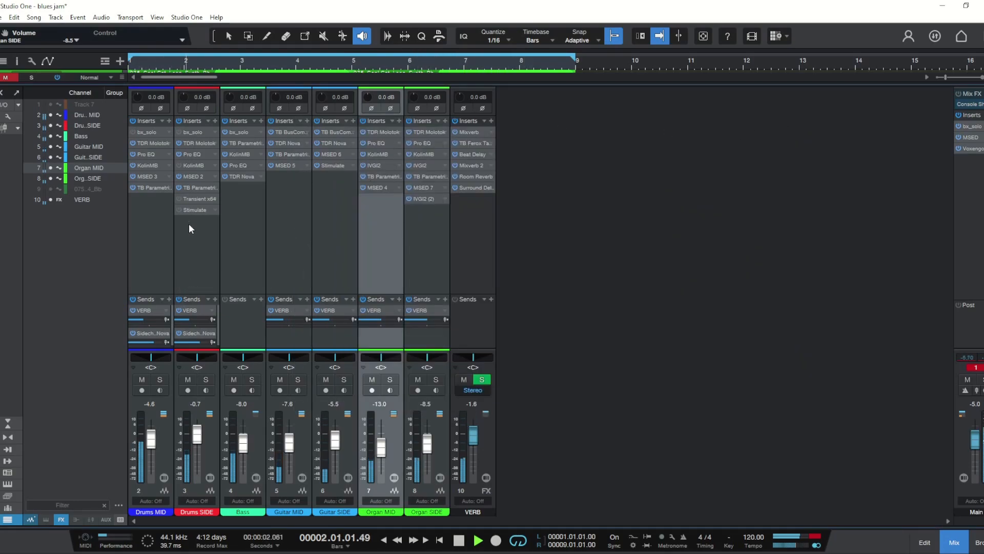
- Activate the Transient plug-in on the Drums SIDE channel and set its attack to 29 %
{"action": "left_click", "coordinate": [198, 199]}
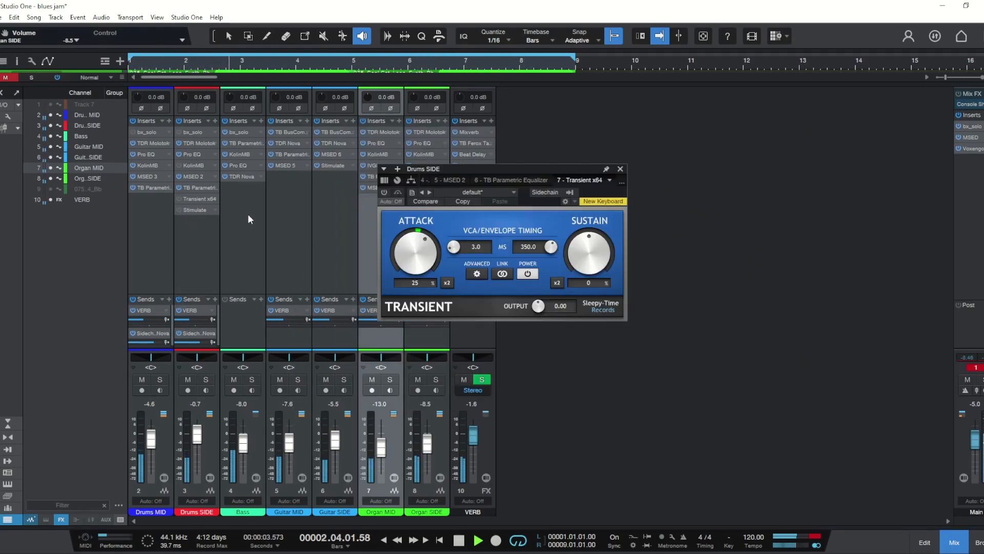
{"action": "left_click", "coordinate": [385, 192]}
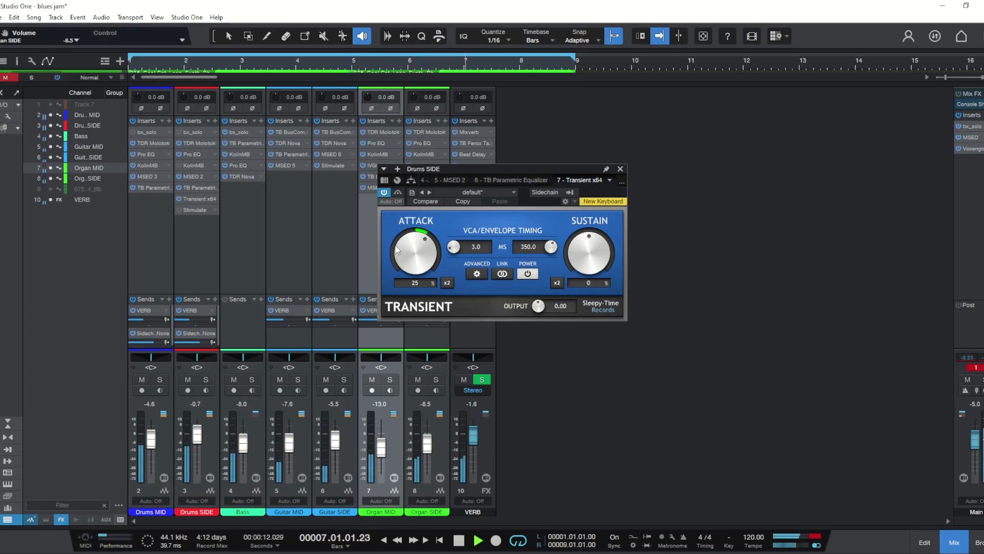
{"action": "scroll", "coordinate": [405, 239], "scroll_direction": "up", "scroll_amount": 4}
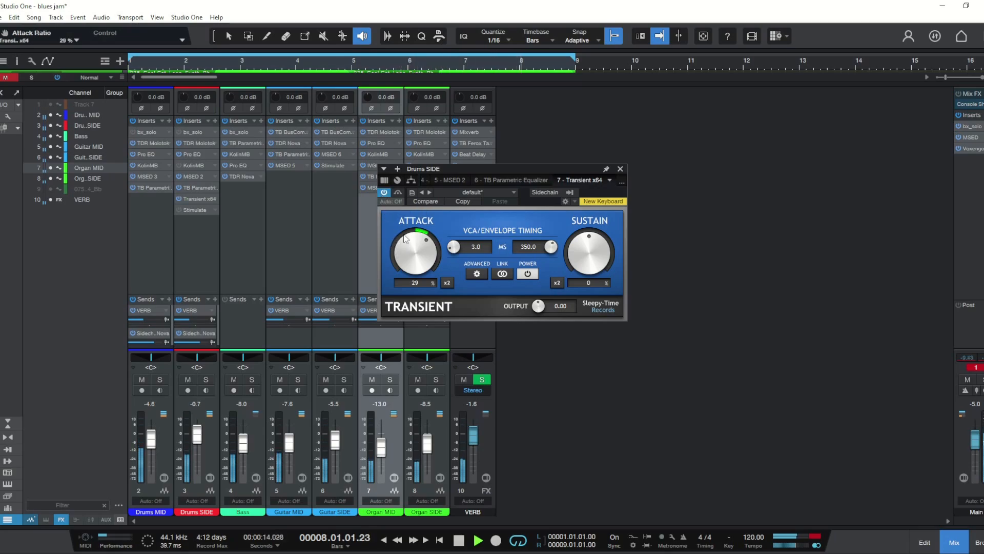
{"action": "left_click", "coordinate": [384, 192]}
{"action": "left_click", "coordinate": [620, 169]}
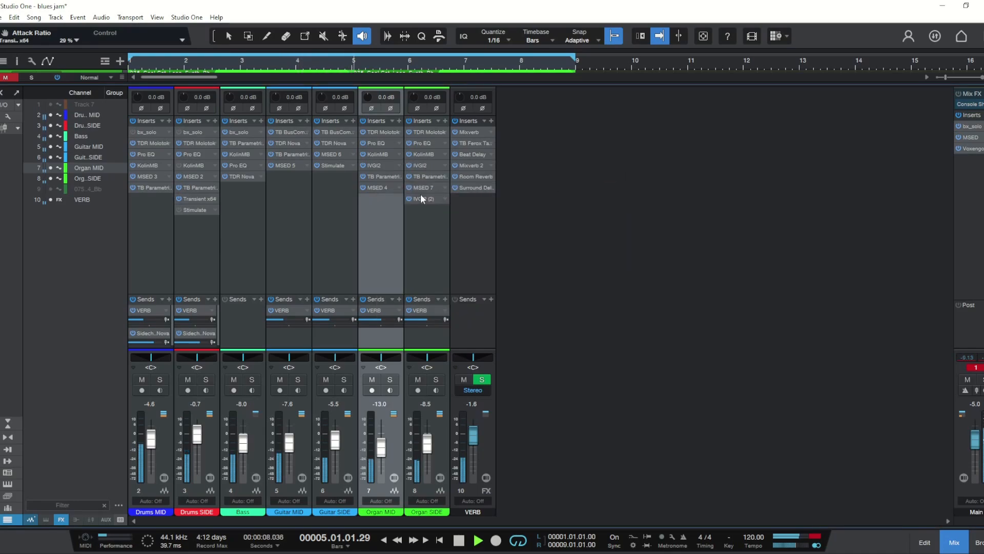
- Set the odd harmonics to 9.04 dB and the even harmonics to 6.40 dB in the Drums SIDE channel's Stimulate plug-in
{"action": "left_click", "coordinate": [198, 211]}
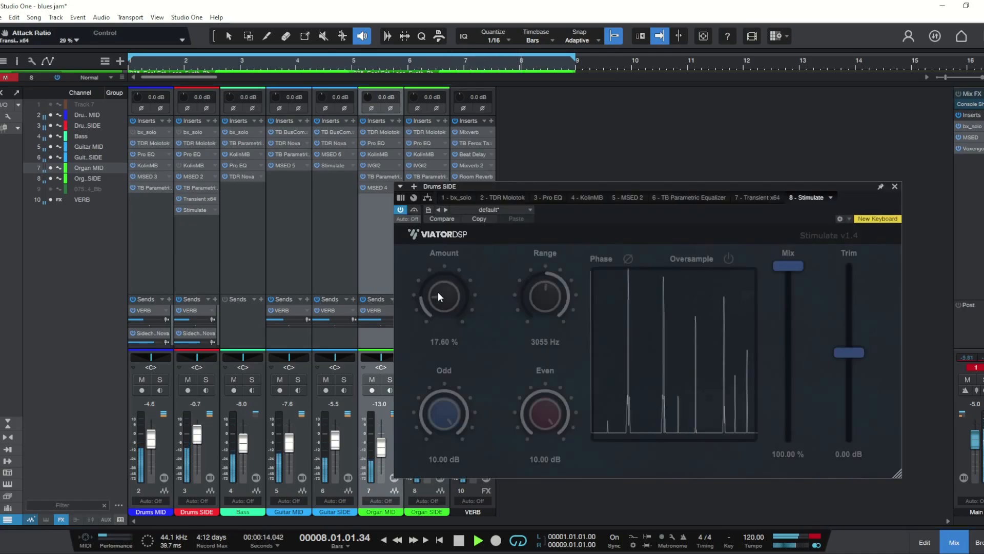
{"action": "left_click_drag", "start_coordinate": [440, 405], "coordinate": [439, 417]}
{"action": "left_click_drag", "start_coordinate": [524, 416], "coordinate": [550, 461]}
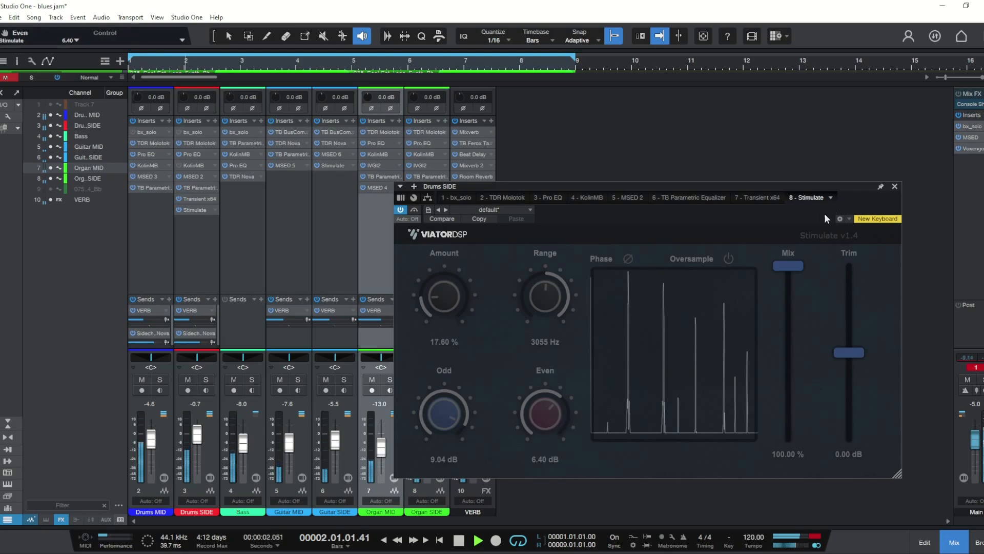
- Compare the Drums SIDE Stimulate plug-in bypassed and engaged, and lower its mix to about 72 %
{"action": "left_click", "coordinate": [414, 210]}
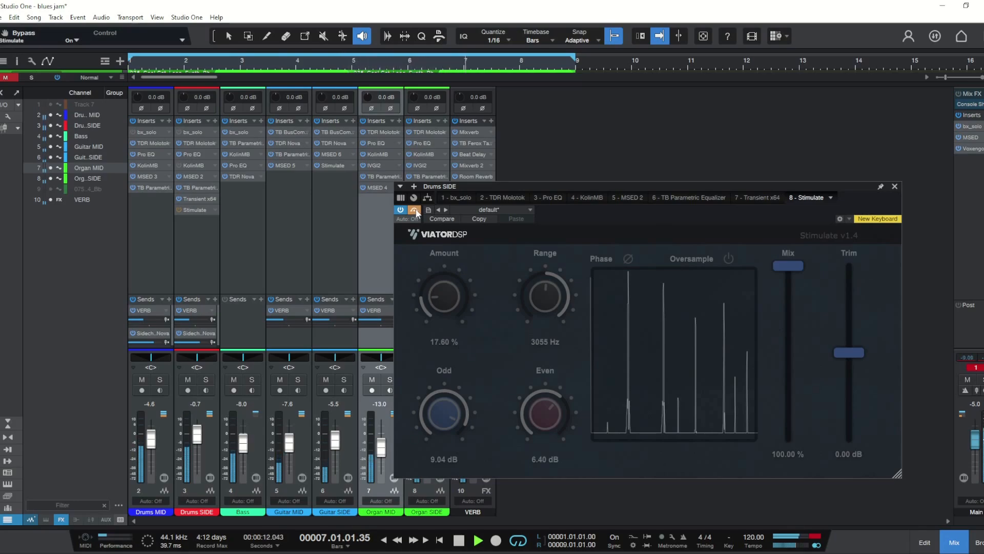
{"action": "left_click", "coordinate": [415, 211]}
{"action": "left_click_drag", "start_coordinate": [792, 267], "coordinate": [790, 314]}
{"action": "left_click", "coordinate": [894, 187]}
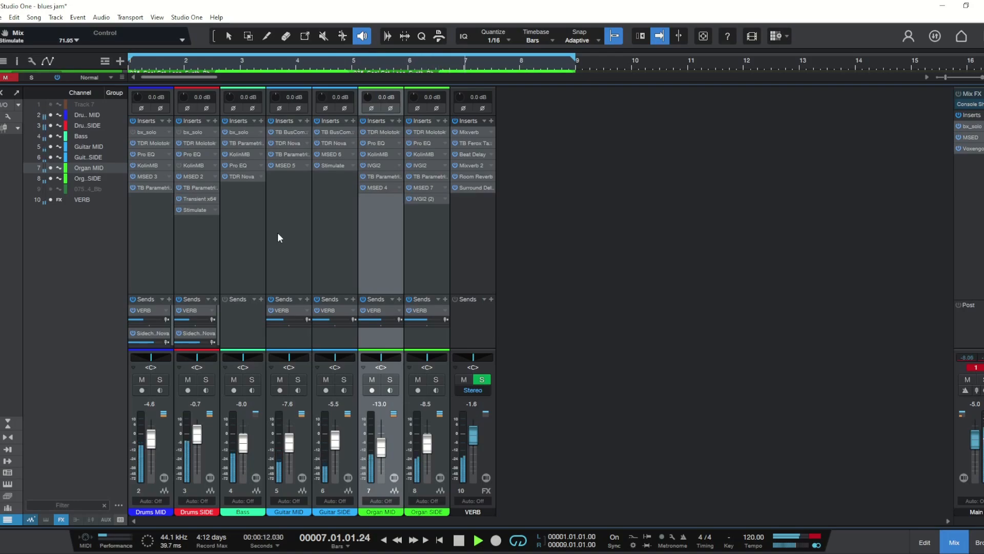
- Open the MSED plug-in on the Guitar MID channel to examine its mid and side settings
{"action": "double_click", "coordinate": [290, 165]}
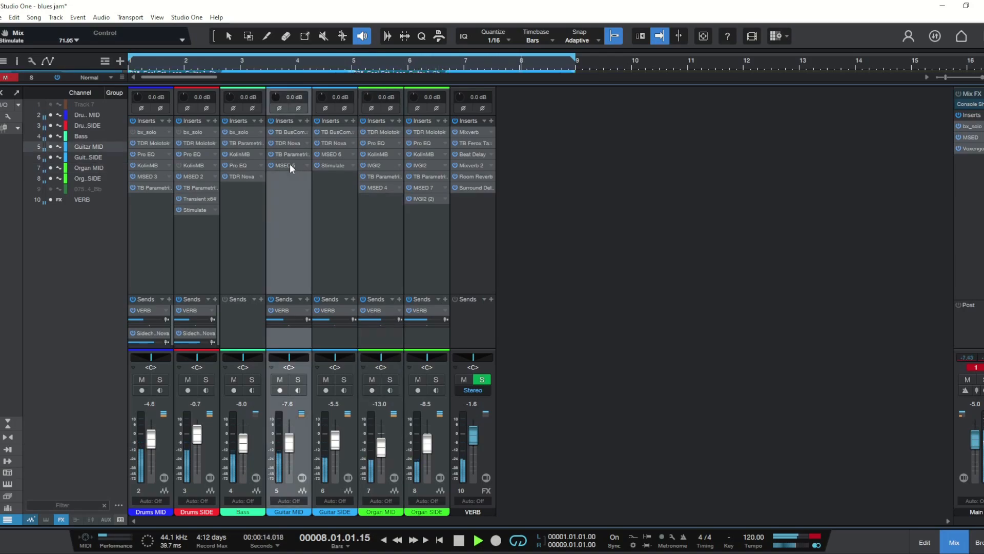
{"action": "left_click_drag", "start_coordinate": [696, 202], "coordinate": [395, 158]}
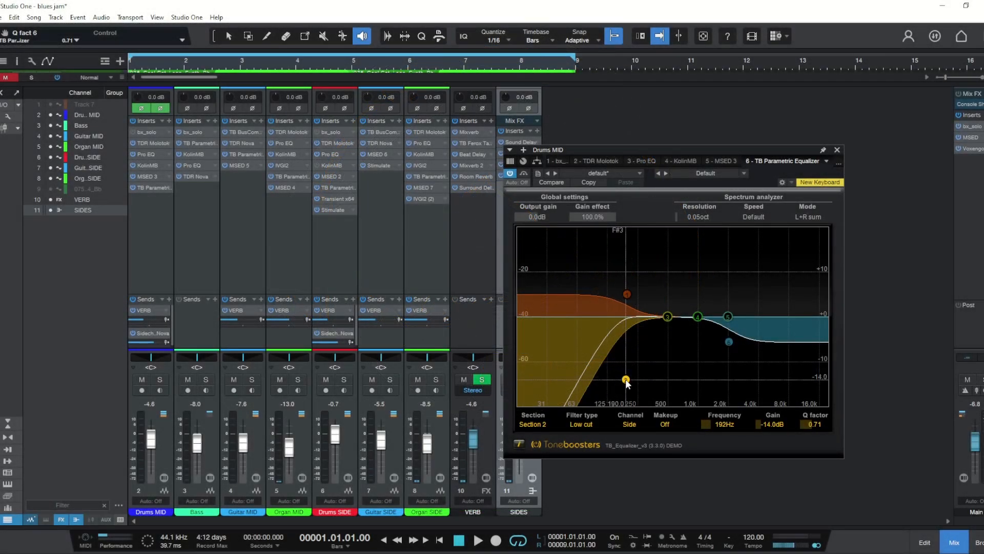
- Set the side low cut, section 2, of the Drums MID TB Parametric Equalizer to 175 Hz with -17.3 dB gain
{"action": "mouse_move", "coordinate": [626, 382]}
{"action": "left_mouse_down"}
{"action": "mouse_move", "coordinate": [537, 387]}
{"action": "mouse_move", "coordinate": [621, 394]}
{"action": "left_mouse_up"}
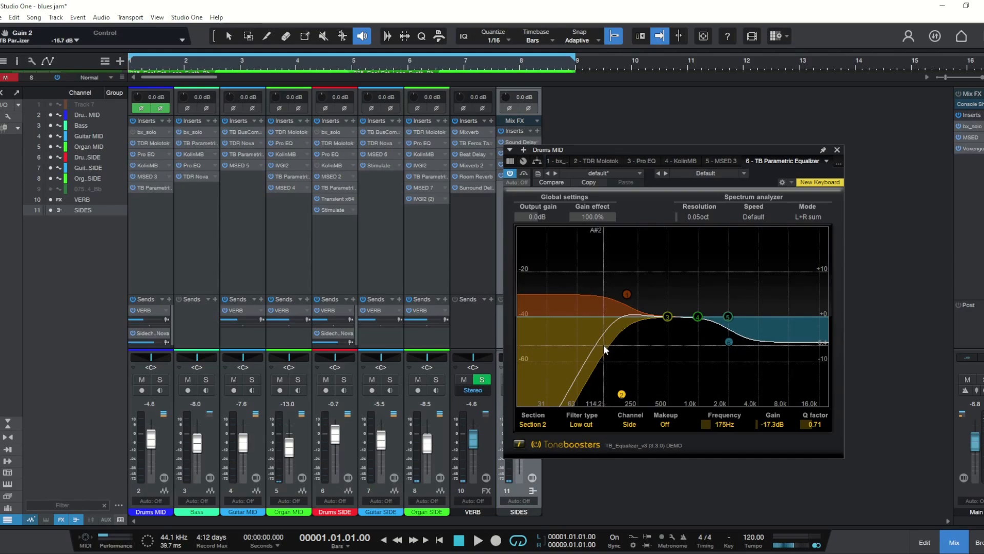
{"action": "left_click", "coordinate": [836, 151]}
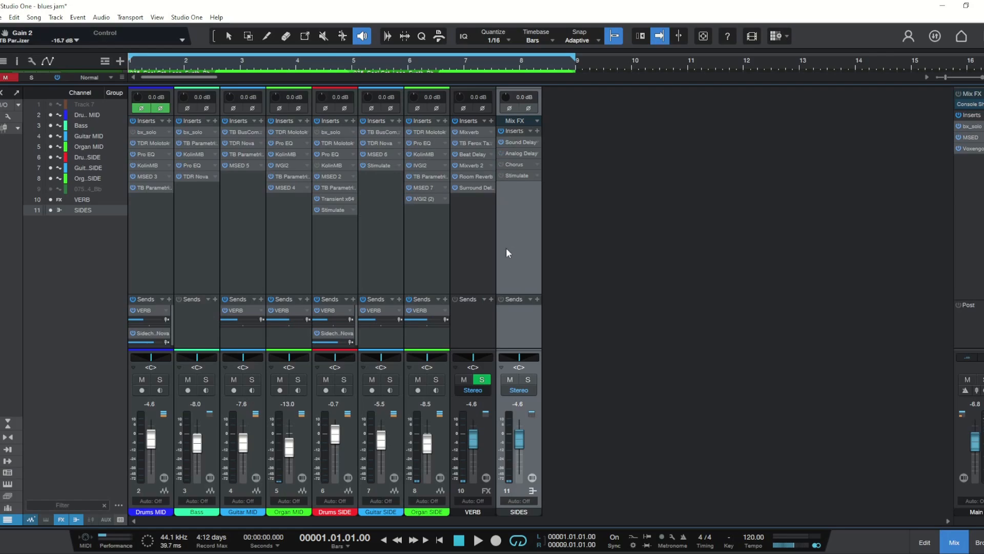
- Reset the tens digit of the sample delay in the SIDES bus's Sound Delay to 0 and play the mix
{"action": "double_click", "coordinate": [517, 146]}
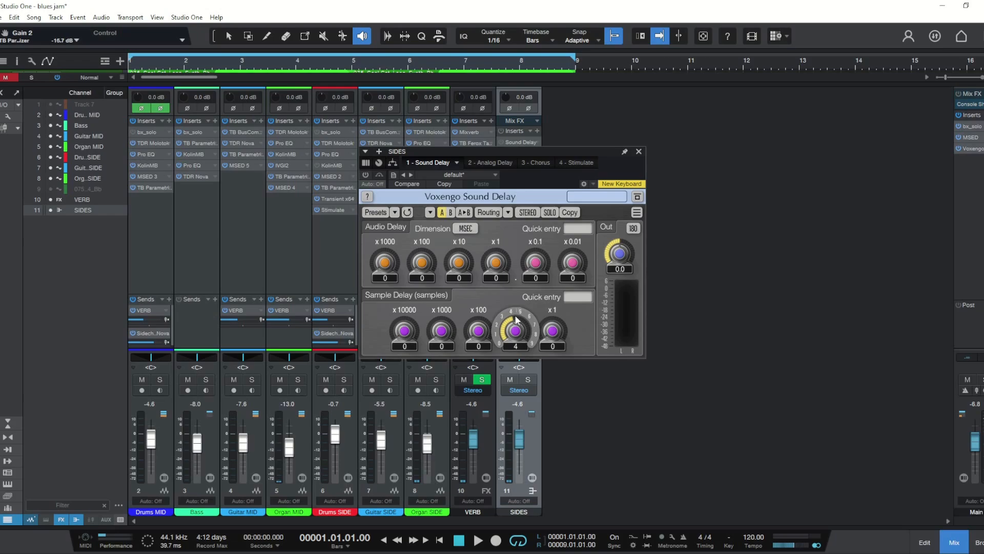
{"action": "left_click_drag", "start_coordinate": [516, 336], "coordinate": [516, 358]}
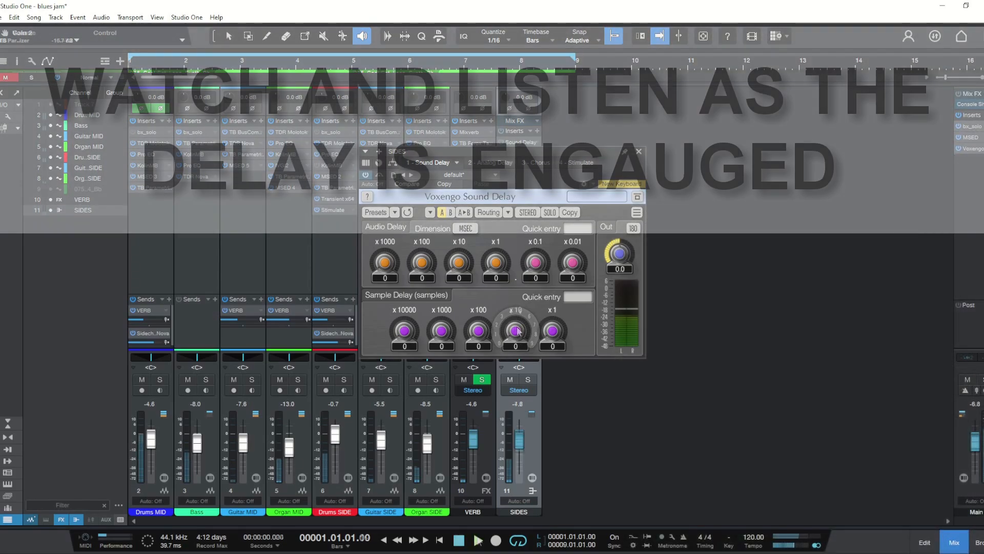
{"action": "left_click", "coordinate": [478, 539]}
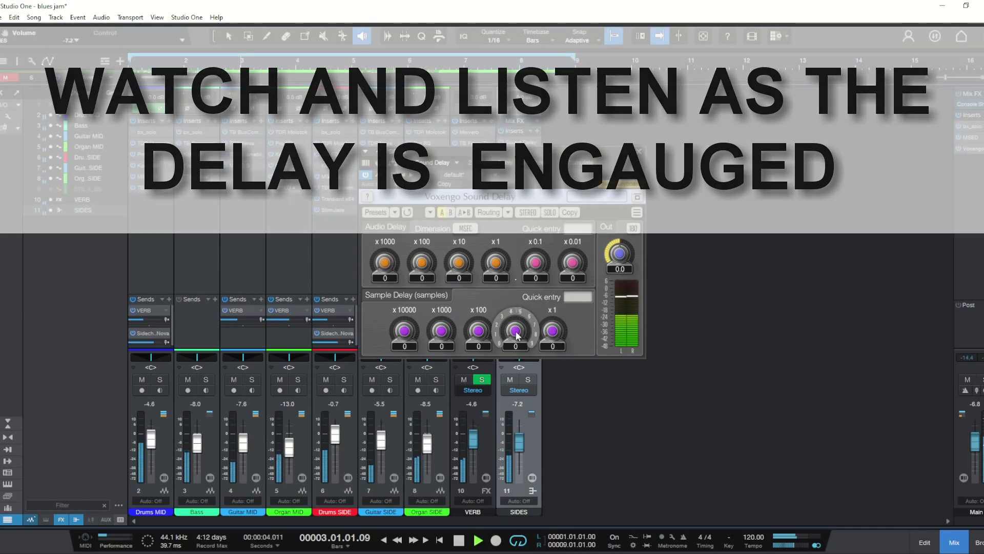
- Set the SIDES Sound Delay to 40 samples and compare the mix with the delay bypassed and engaged
{"action": "left_click_drag", "start_coordinate": [515, 333], "coordinate": [516, 324]}
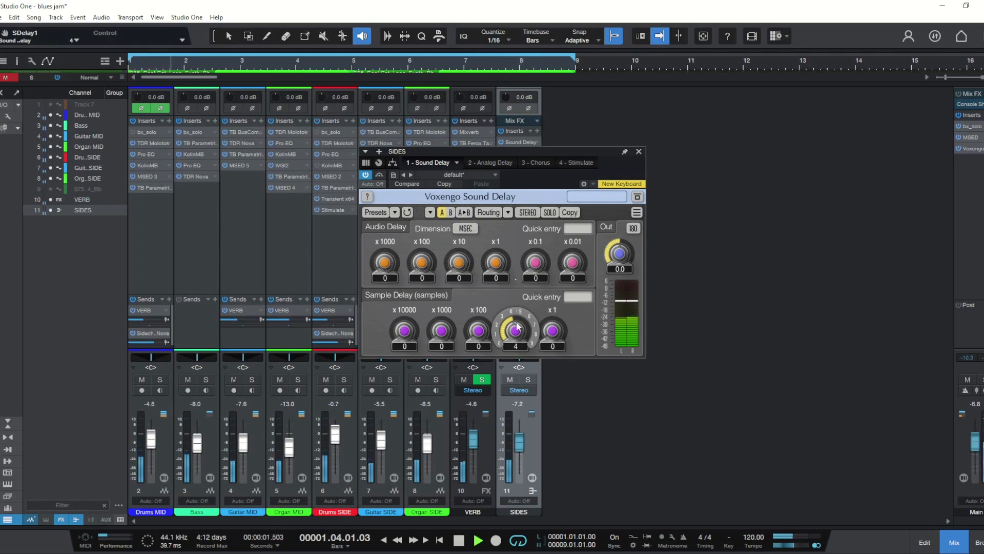
{"action": "left_click", "coordinate": [379, 176]}
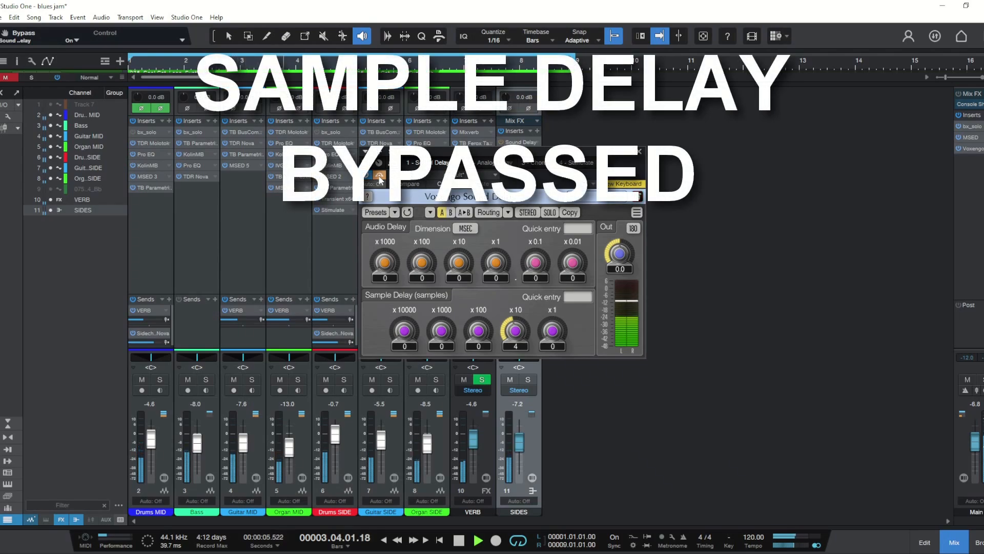
{"action": "left_click", "coordinate": [379, 176]}
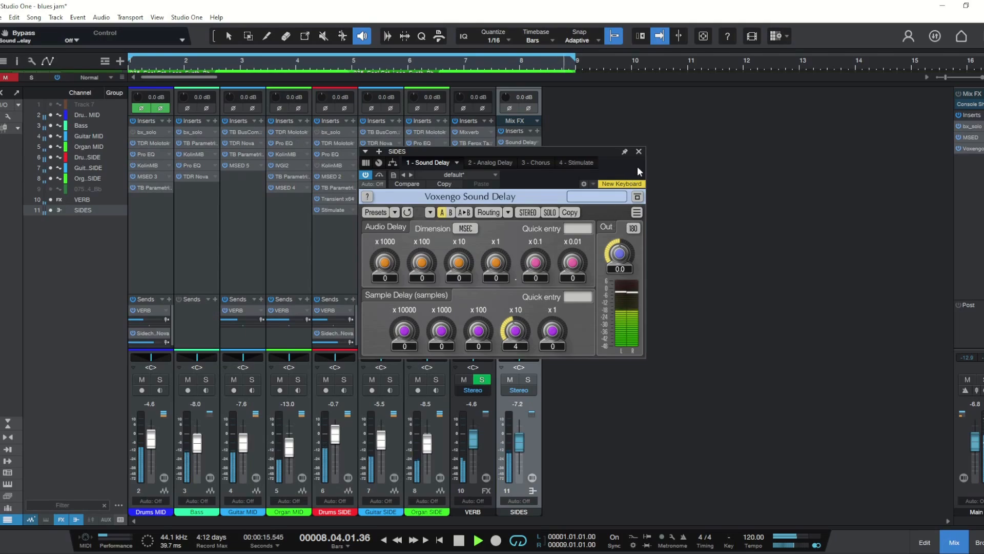
- Raise the SIDES bus's Sound Delay to 70 samples and close the plug-in
{"action": "left_click_drag", "start_coordinate": [520, 333], "coordinate": [519, 310]}
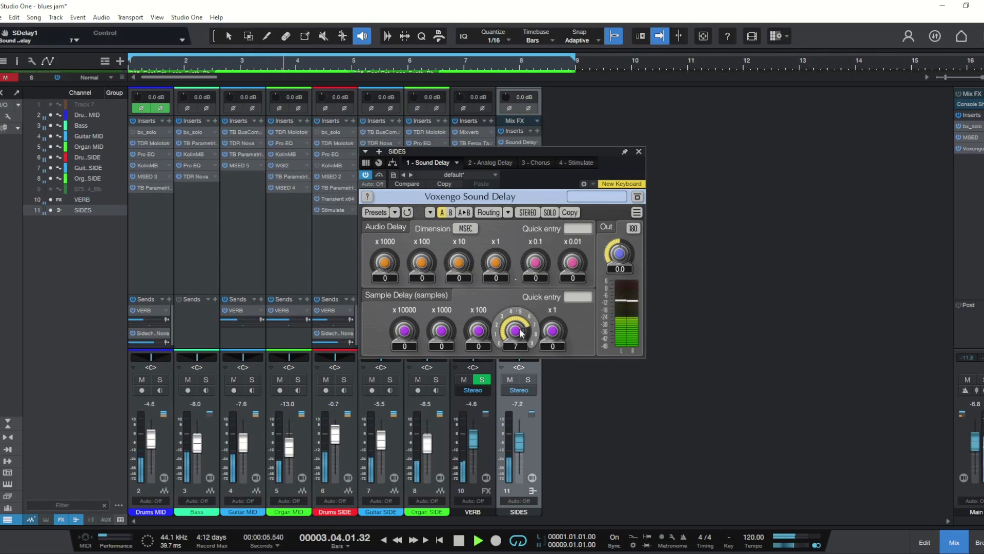
{"action": "left_click", "coordinate": [640, 152]}
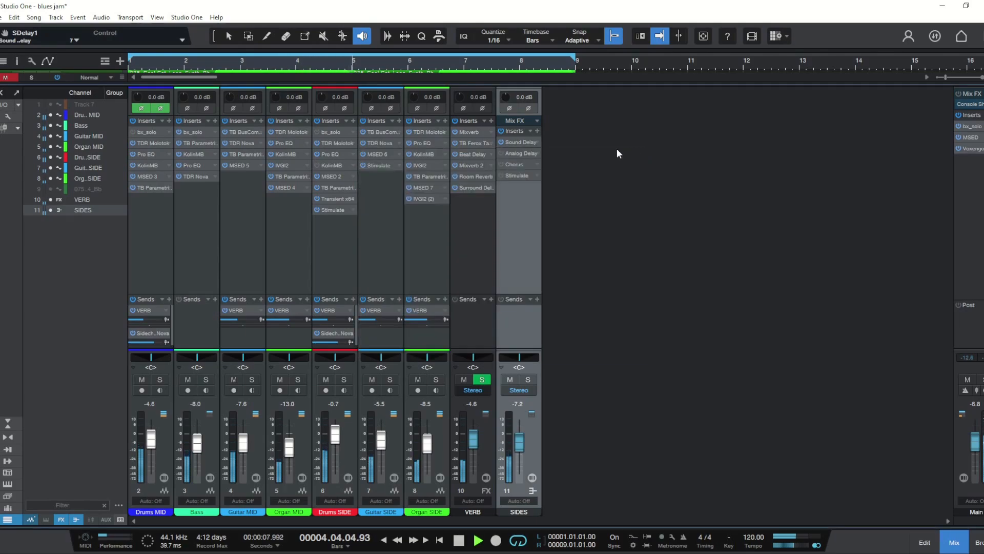
- Activate the Analog Delay and Chorus on the SIDES bus and solo the bus
{"action": "left_click", "coordinate": [500, 155]}
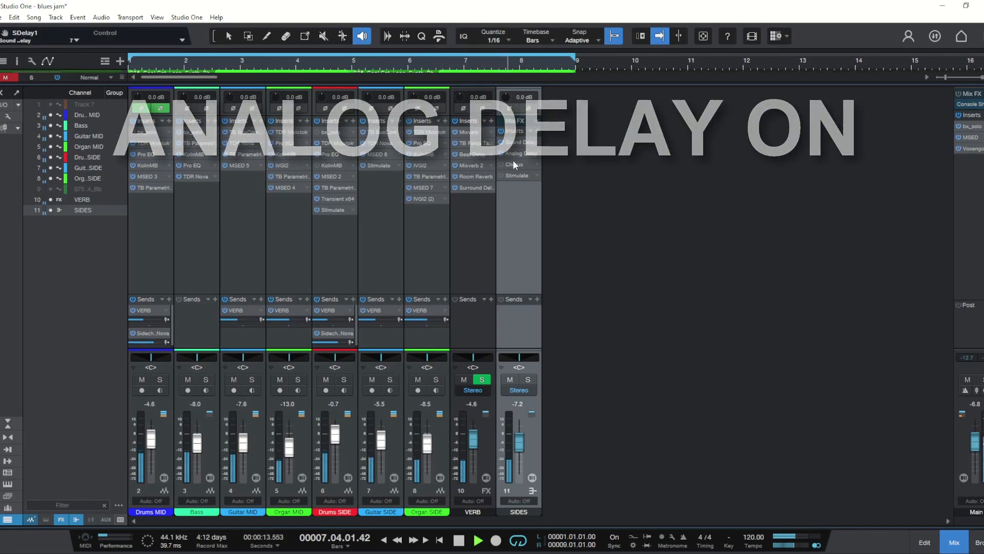
{"action": "left_click", "coordinate": [528, 379]}
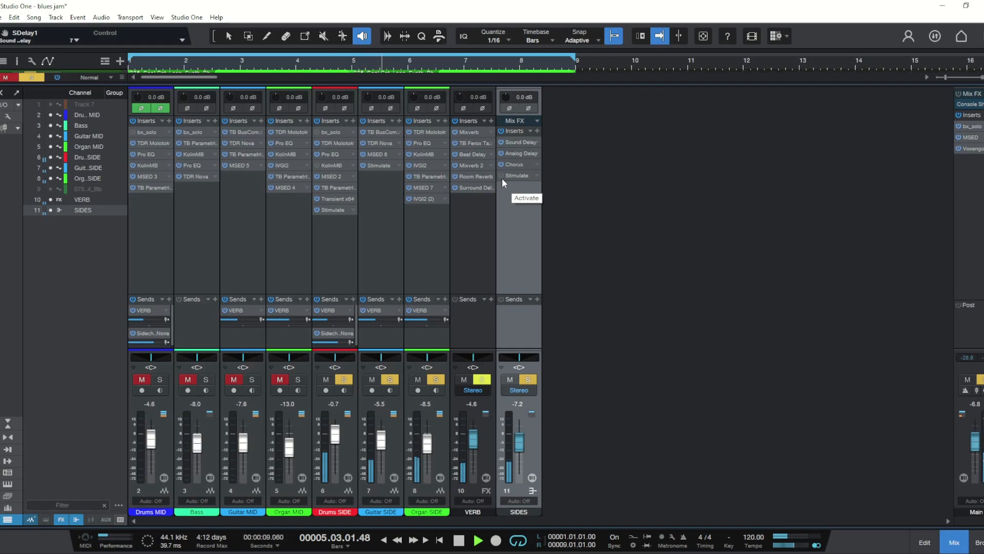
- Activate Stimulate on the SIDES bus and unsolo the bus to hear it in the full mix
{"action": "left_click", "coordinate": [500, 176]}
{"action": "left_click", "coordinate": [528, 380]}
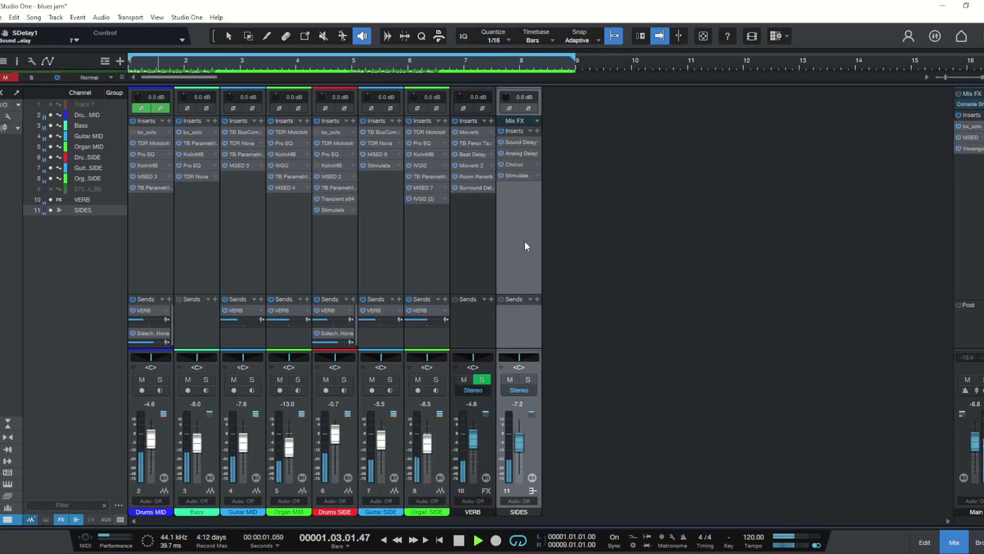
- Compare the full mix with all of the SIDES bus's inserts bypassed and engaged, twice in a row
{"action": "left_click", "coordinate": [502, 131]}
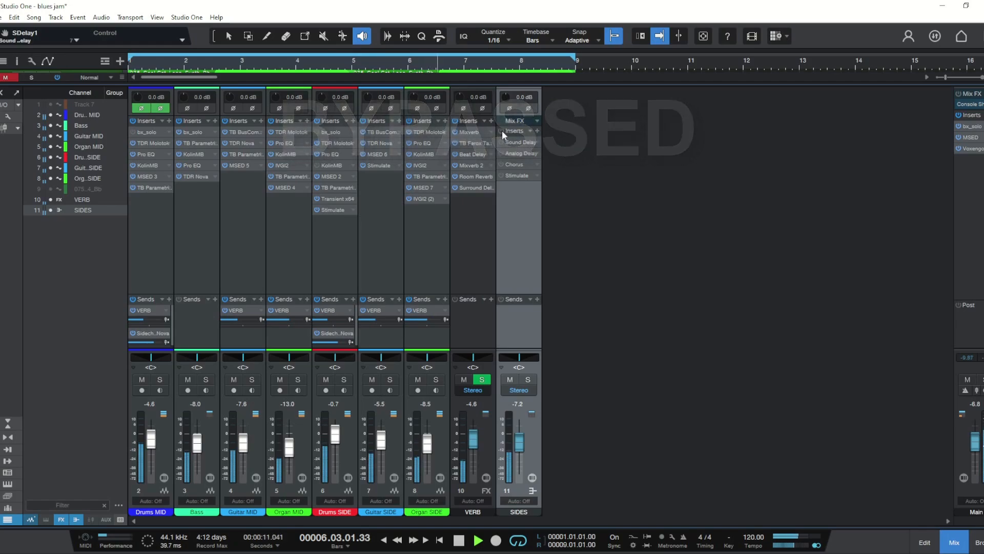
{"action": "left_click", "coordinate": [502, 130]}
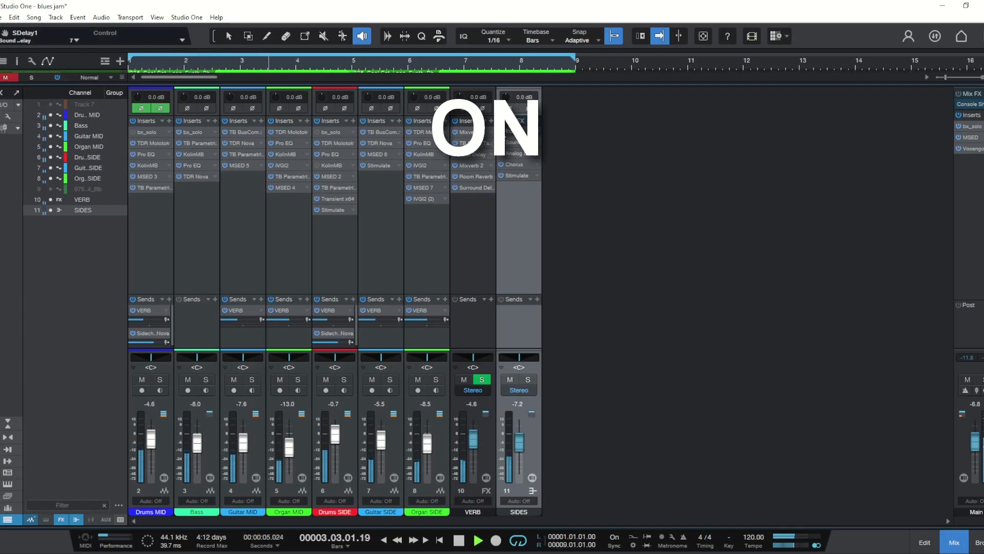
{"action": "left_click", "coordinate": [501, 132]}
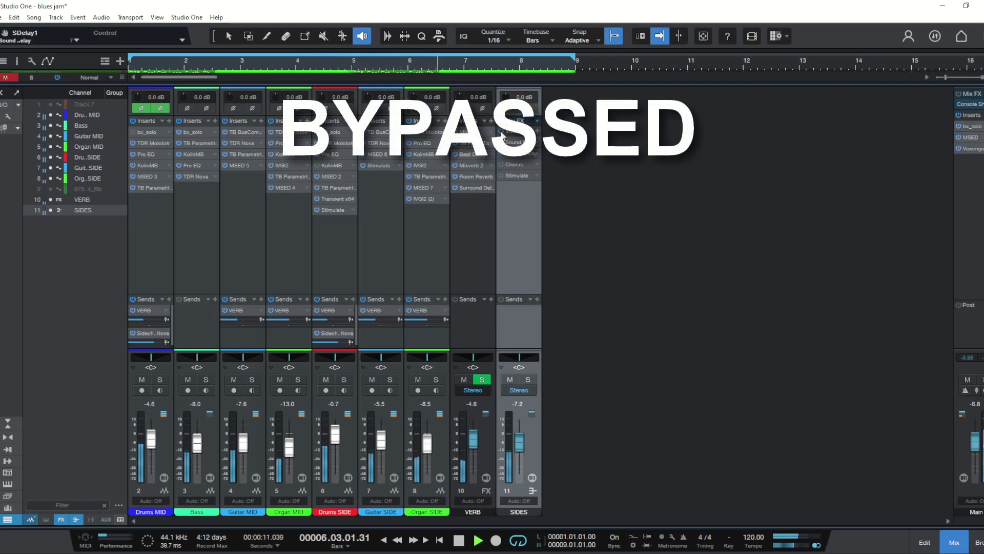
{"action": "left_click", "coordinate": [500, 130]}
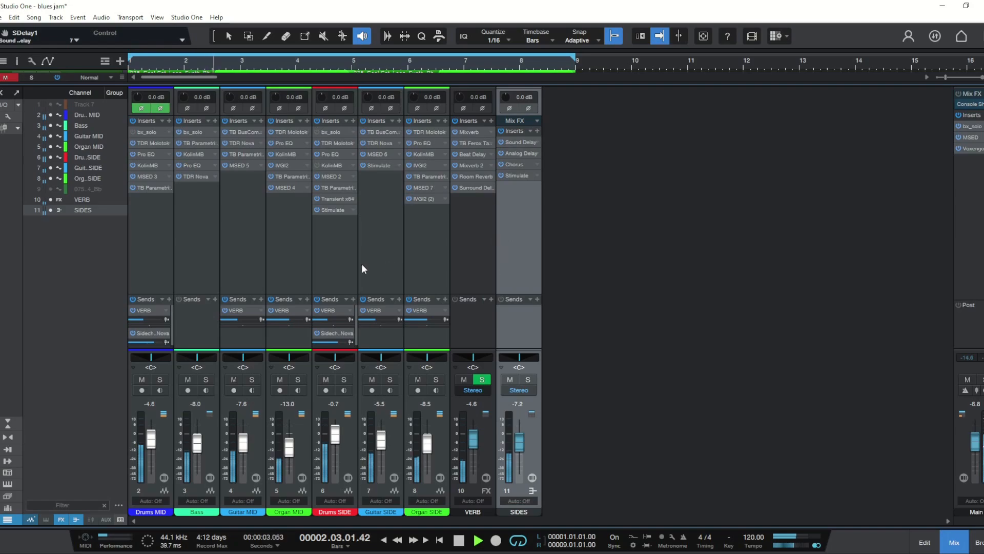
- Compare the Drums MID channel with normal and inverted polarity, then set it to normal and invert the SIDES bus's polarity
{"action": "left_click", "coordinate": [161, 108]}
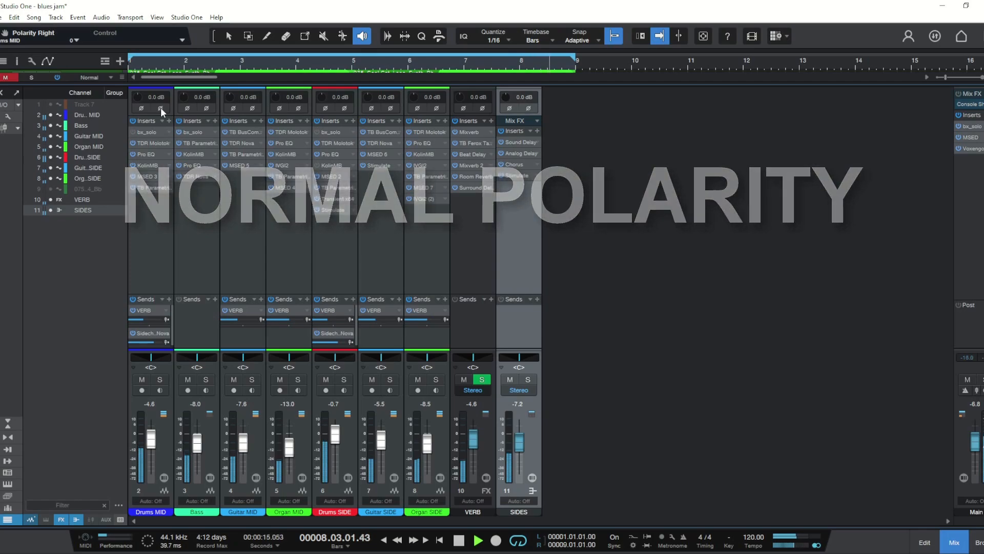
{"action": "left_click", "coordinate": [161, 106]}
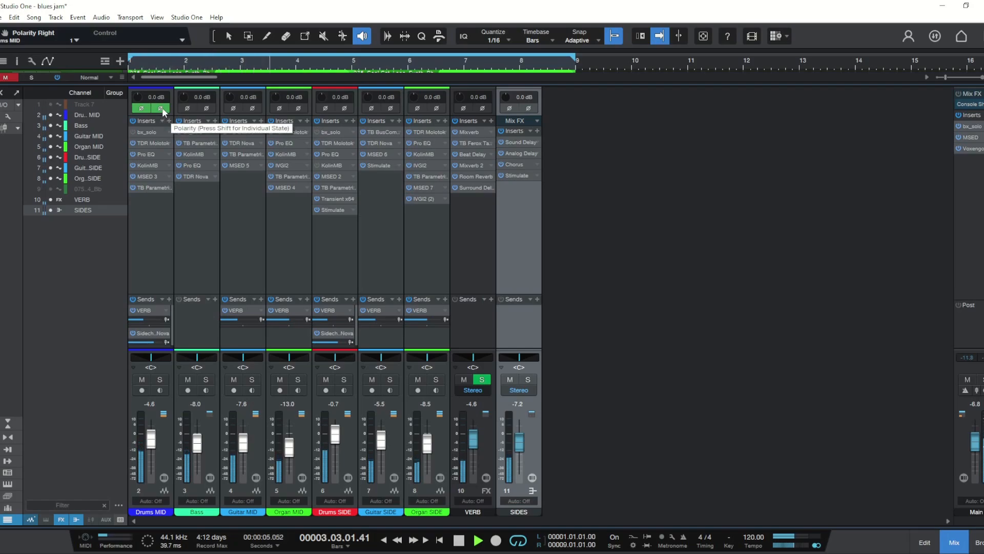
{"action": "left_click", "coordinate": [162, 109]}
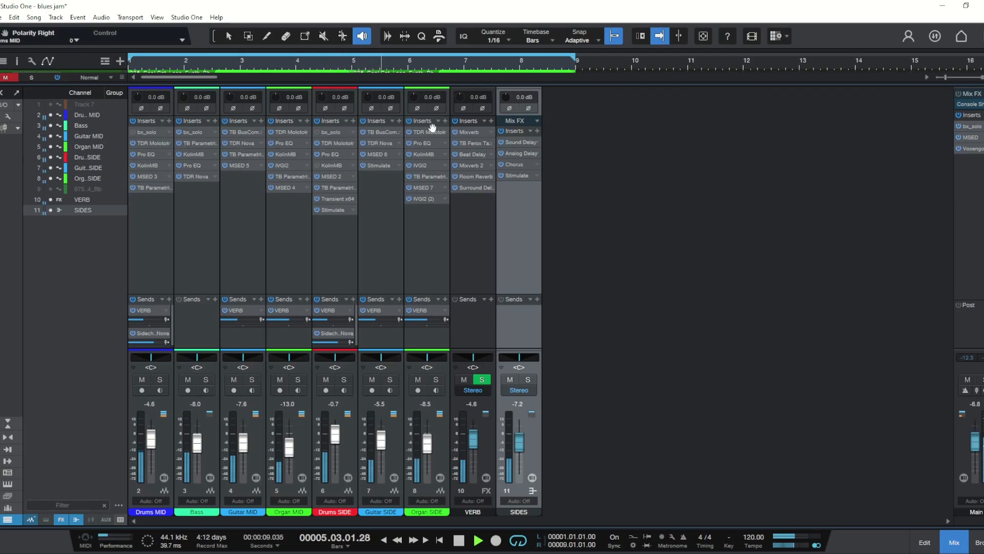
{"action": "left_click", "coordinate": [509, 108]}
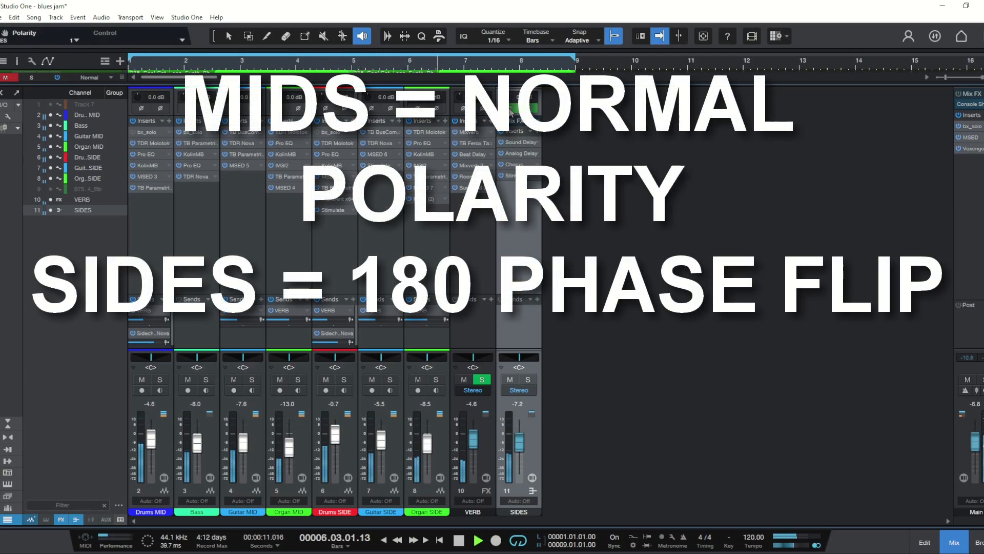